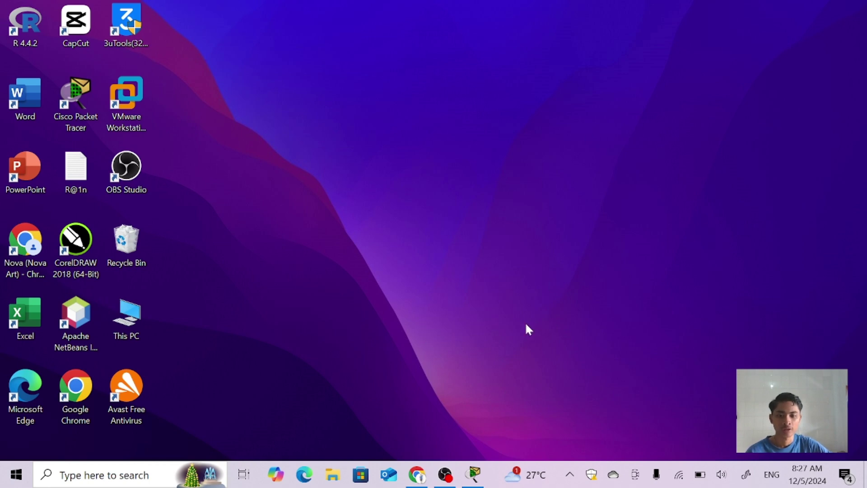
# Switch to Cisco Packet Tracer and place two PCs in the workspace, one above the other
pyautogui.click(474, 474)
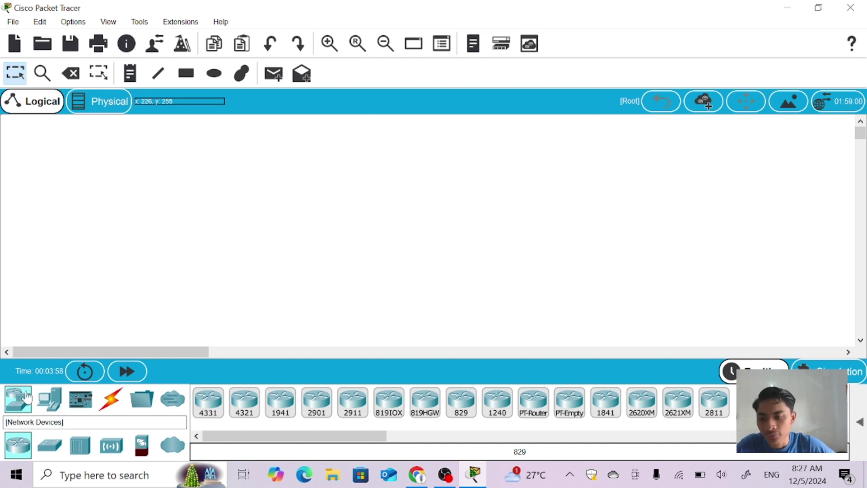
pyautogui.click(49, 398)
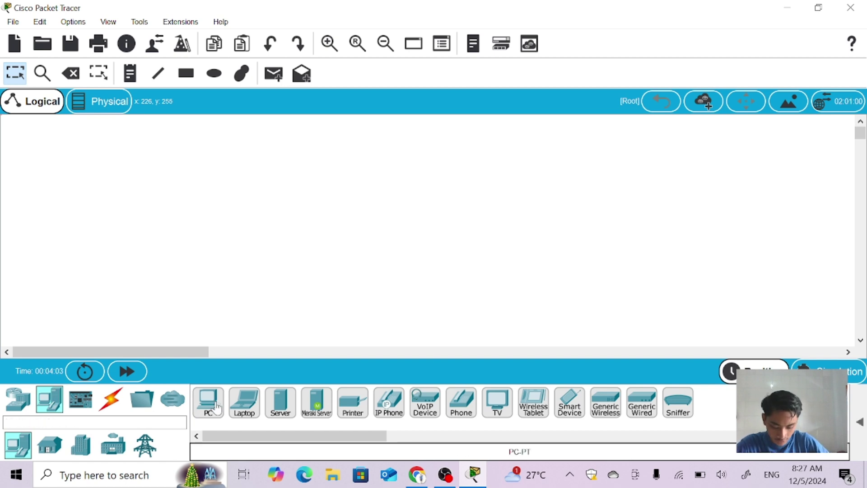
pyautogui.moveTo(217, 408); pyautogui.dragTo(76, 311)
pyautogui.moveTo(218, 403); pyautogui.dragTo(77, 169)
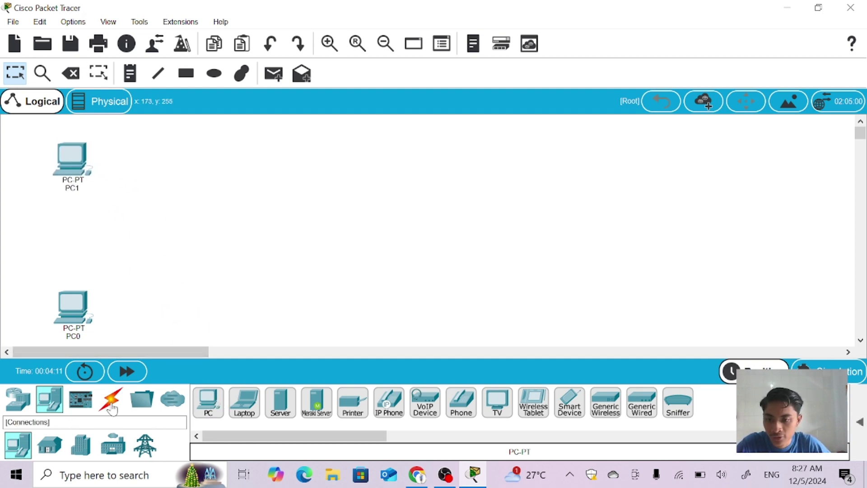
# Place four 2960 switches in a diamond layout beside the two PCs
pyautogui.click(18, 400)
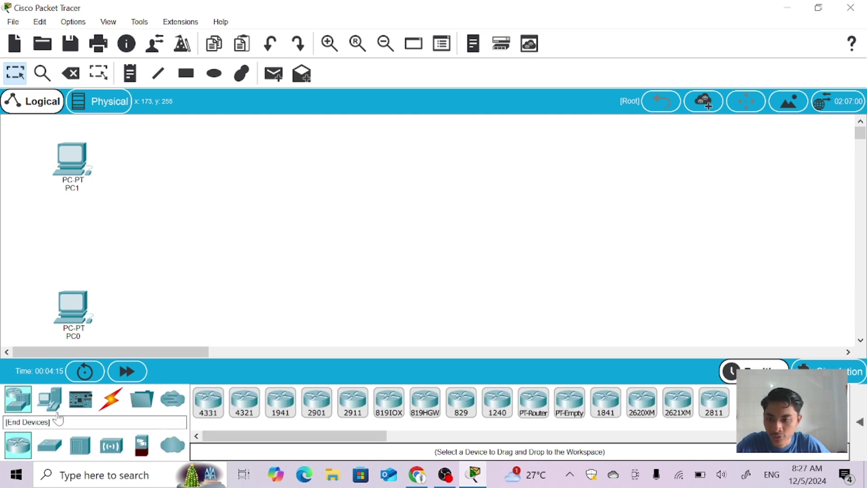
pyautogui.click(64, 452)
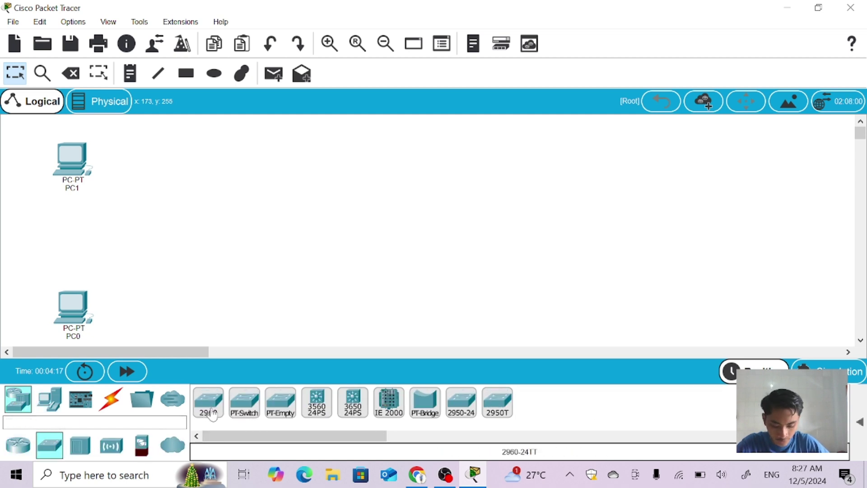
pyautogui.moveTo(212, 413); pyautogui.dragTo(246, 178)
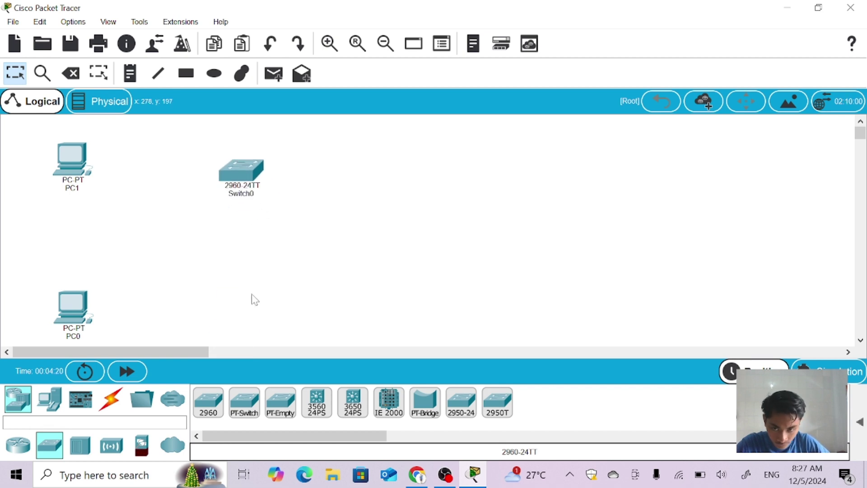
pyautogui.moveTo(208, 406); pyautogui.dragTo(248, 309)
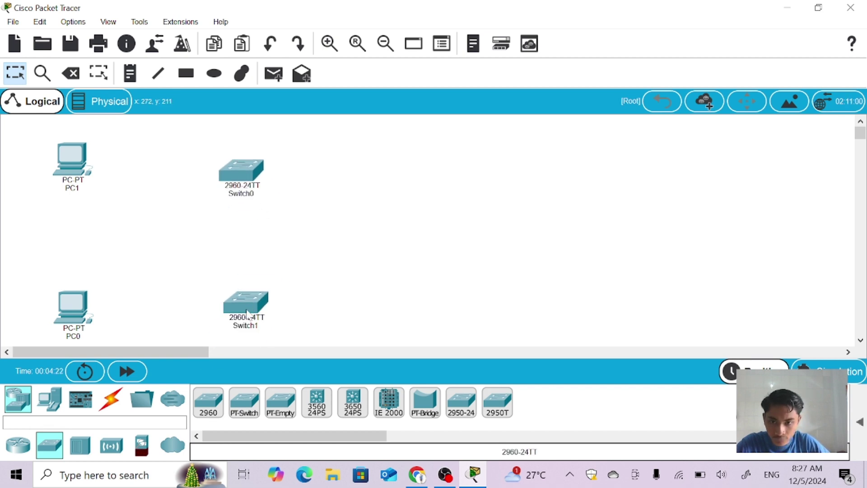
pyautogui.moveTo(208, 403); pyautogui.dragTo(173, 248)
pyautogui.moveTo(209, 401); pyautogui.dragTo(346, 234)
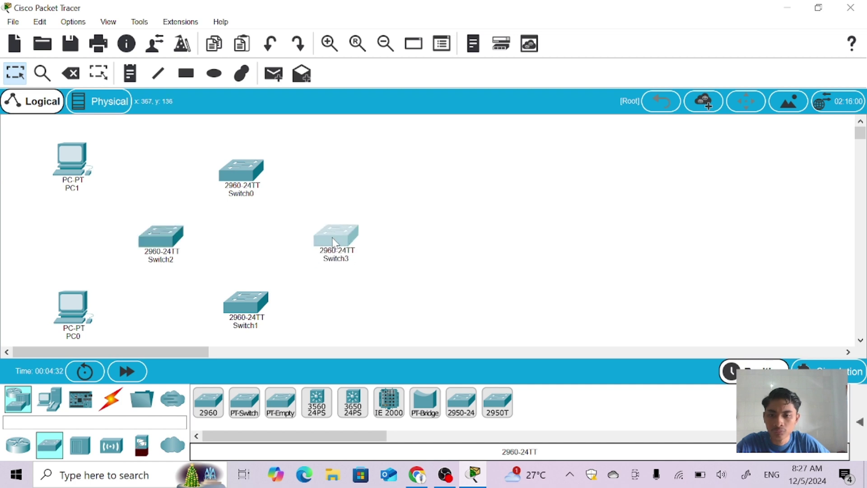
pyautogui.click(425, 241)
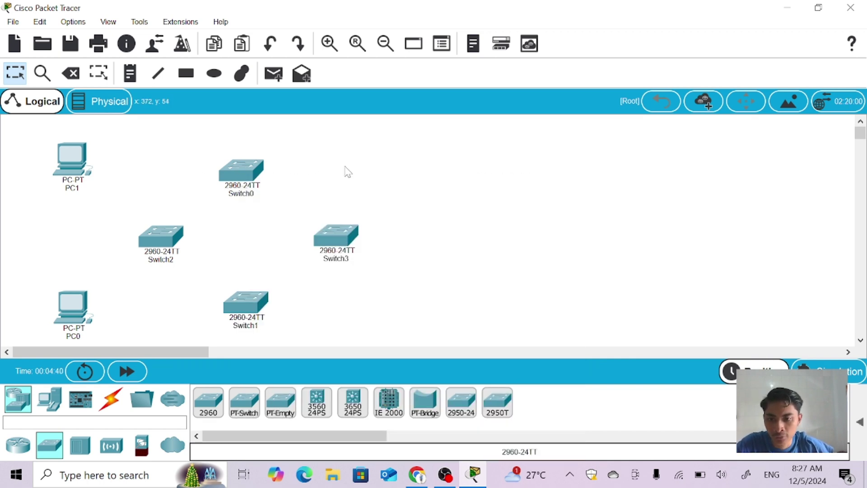
# Connect PC0's FastEthernet0 to Switch1's FastEthernet0/3 with a copper straight-through cable
pyautogui.click(118, 402)
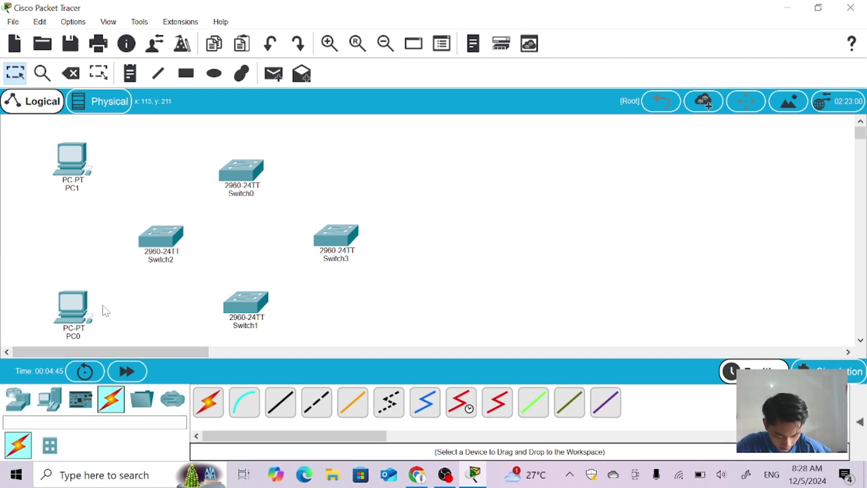
pyautogui.click(282, 408)
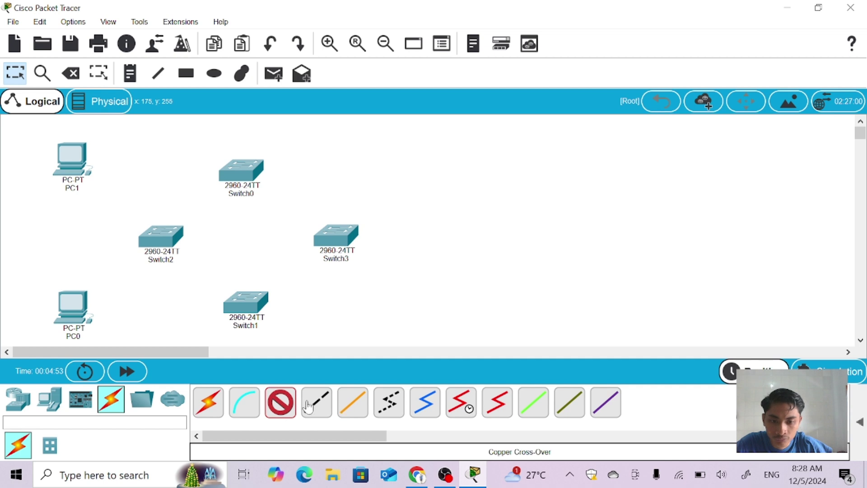
pyautogui.click(283, 403)
pyautogui.click(283, 403)
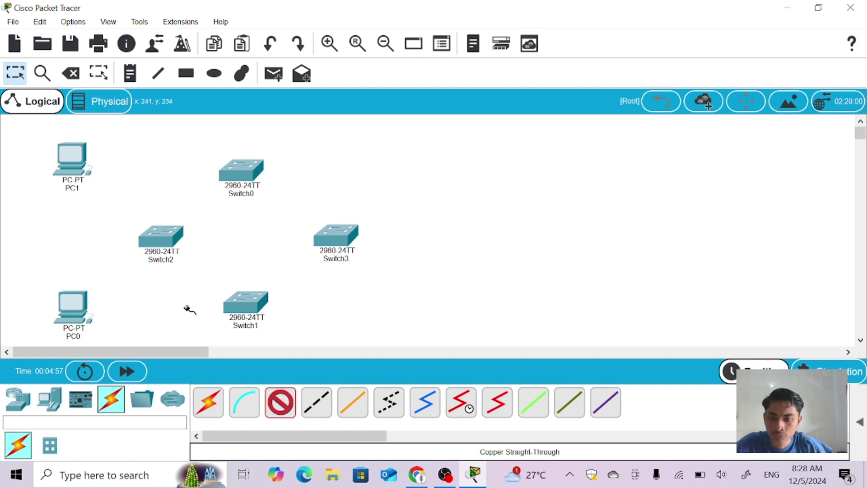
pyautogui.click(72, 318)
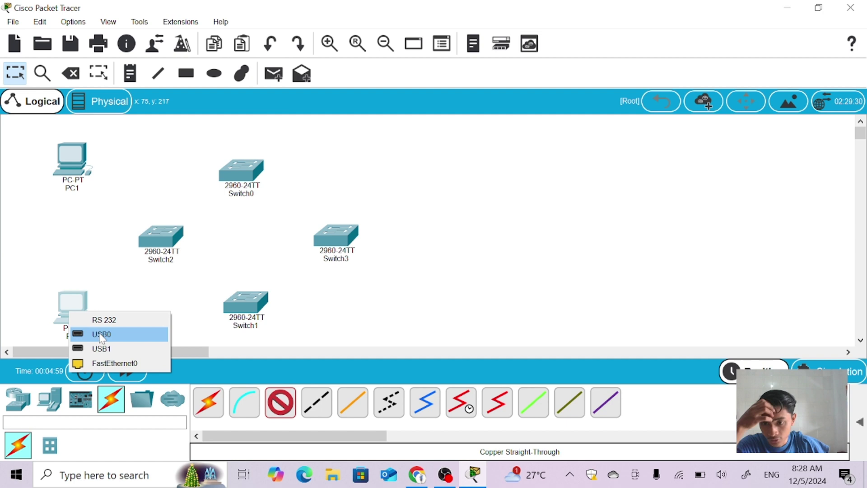
pyautogui.click(113, 363)
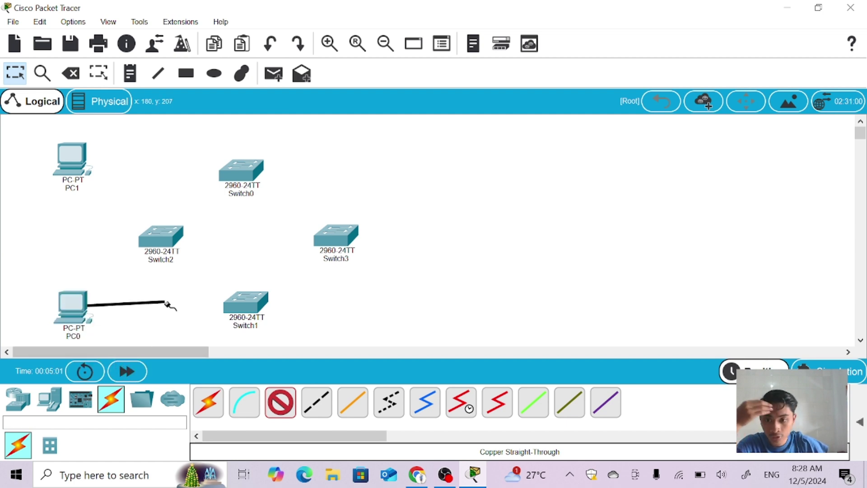
pyautogui.click(248, 311)
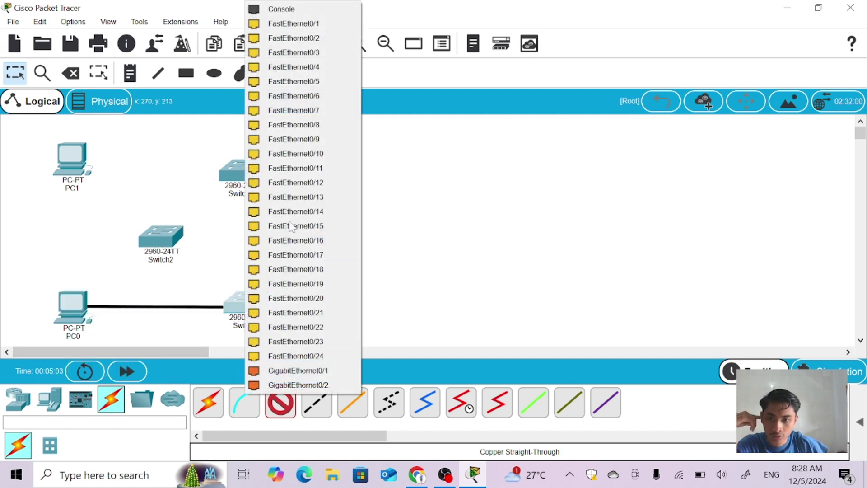
pyautogui.click(310, 63)
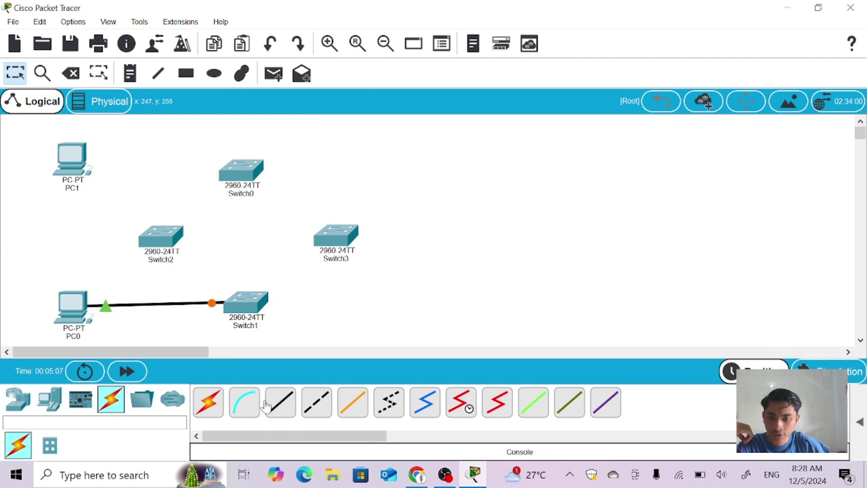
# Connect PC1's FastEthernet0 to Switch0's FastEthernet0/3 with a copper straight-through cable
pyautogui.click(282, 407)
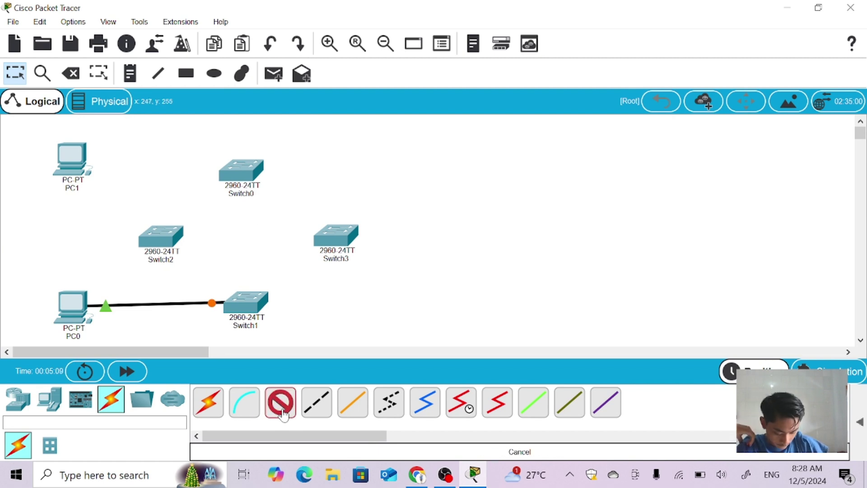
pyautogui.click(96, 153)
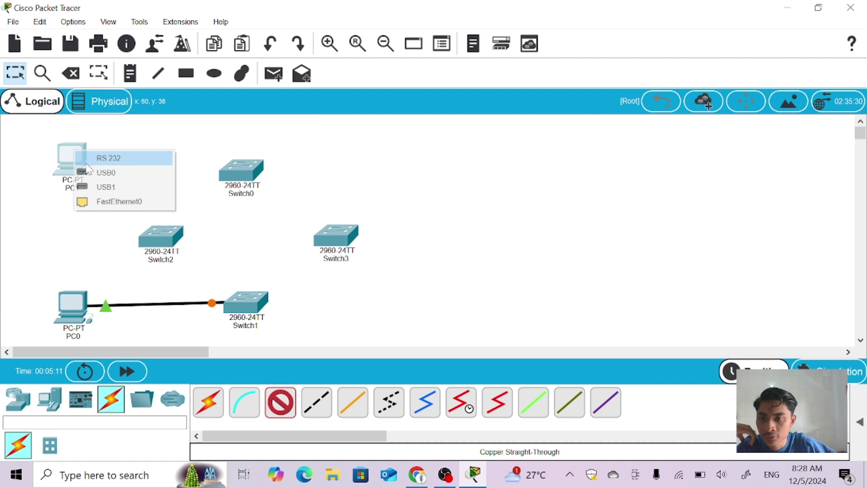
pyautogui.click(116, 199)
pyautogui.click(241, 176)
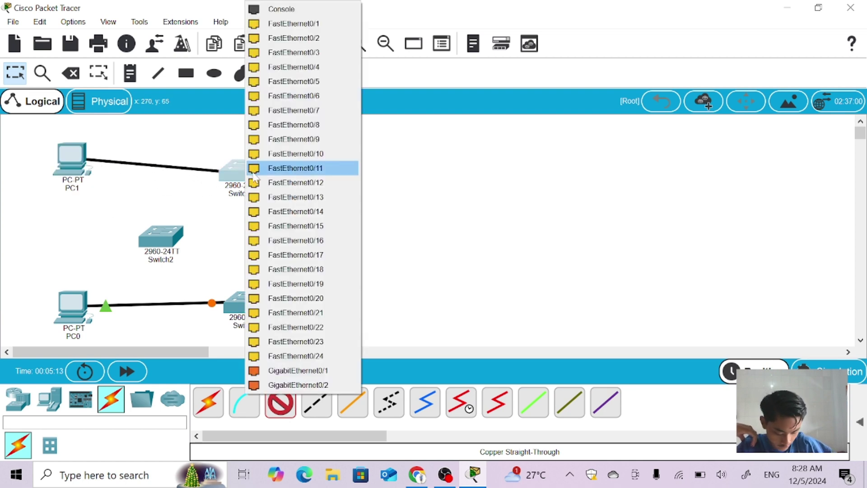
pyautogui.click(296, 53)
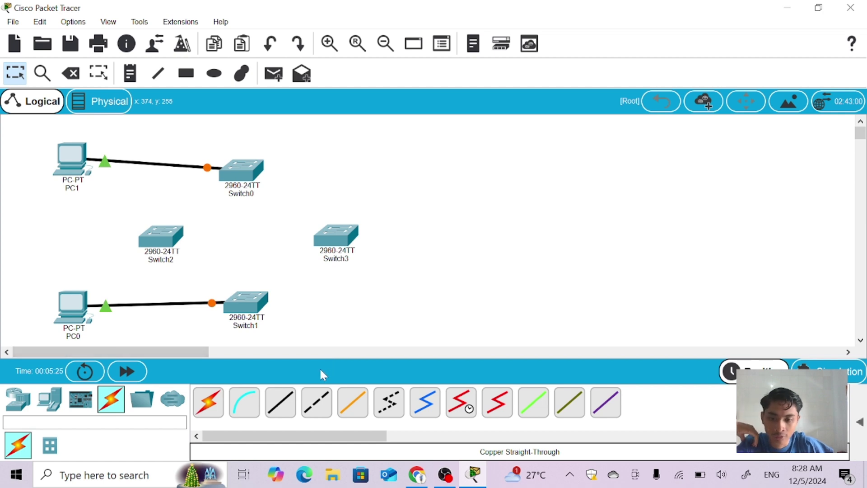
# Connect Switch0's FastEthernet0/23 to Switch3's FastEthernet0/23 with a copper cross-over cable
pyautogui.click(325, 399)
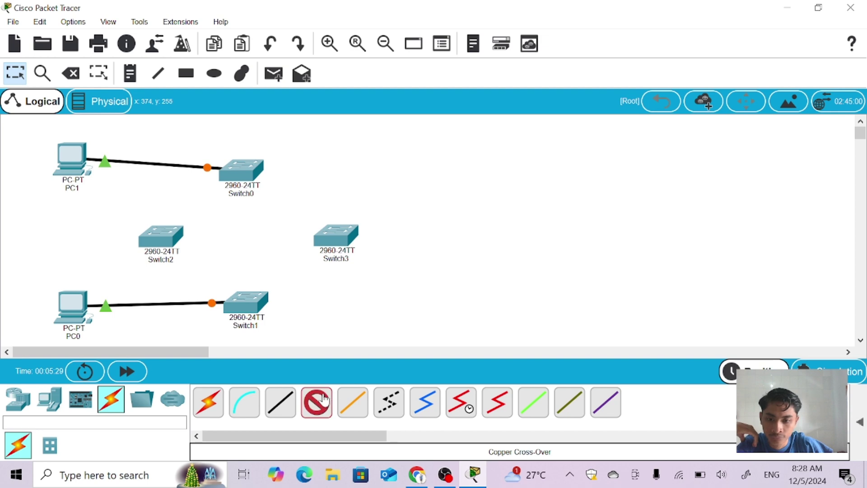
pyautogui.click(248, 176)
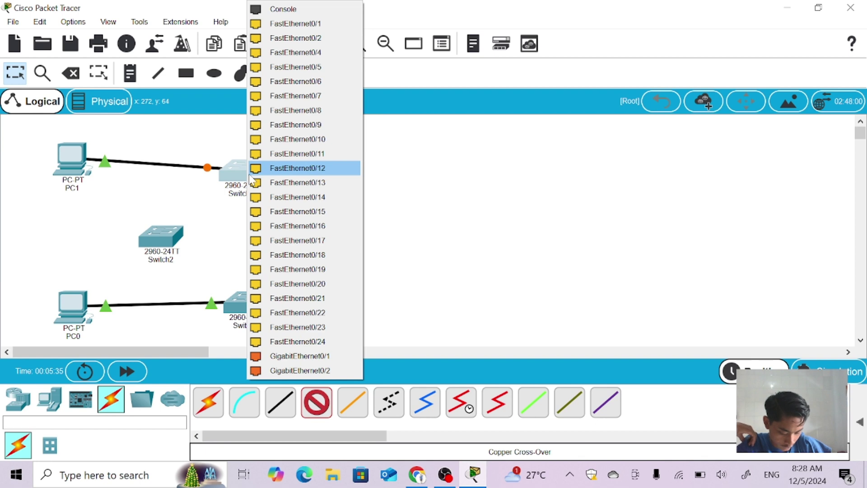
pyautogui.click(276, 326)
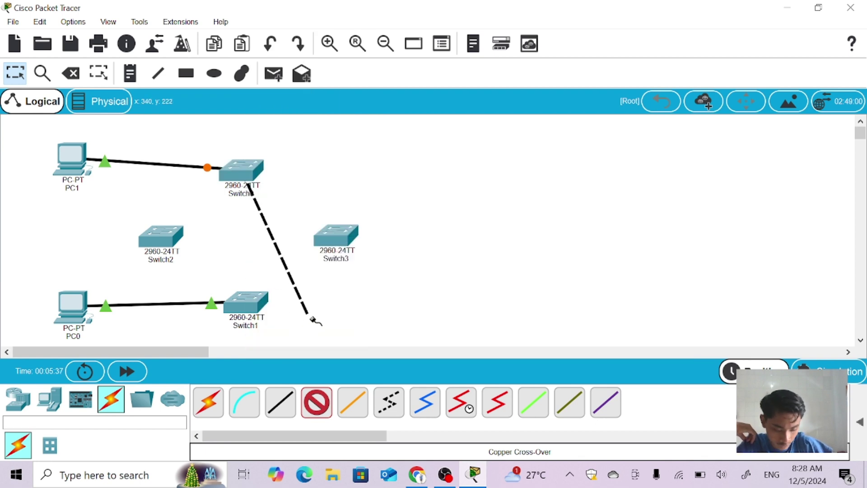
pyautogui.click(333, 246)
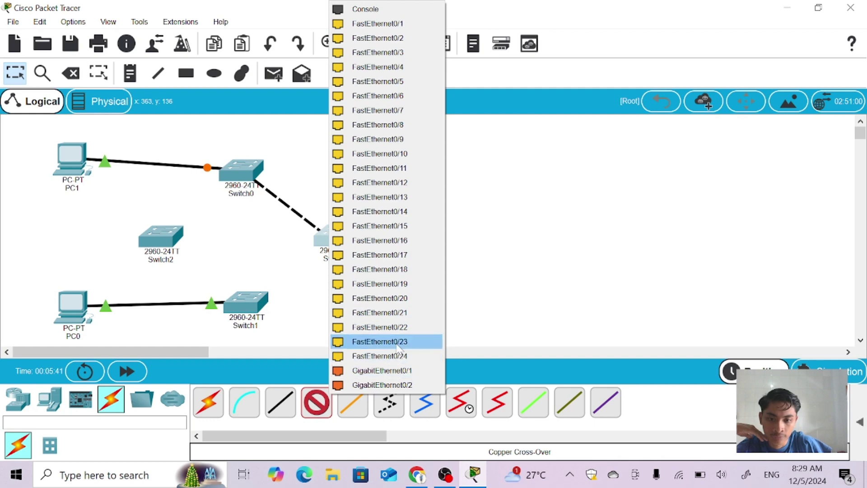
pyautogui.click(382, 340)
# Connect Switch1's FastEthernet0/24 to Switch3's FastEthernet0/24 with a copper cross-over cable
pyautogui.click(321, 398)
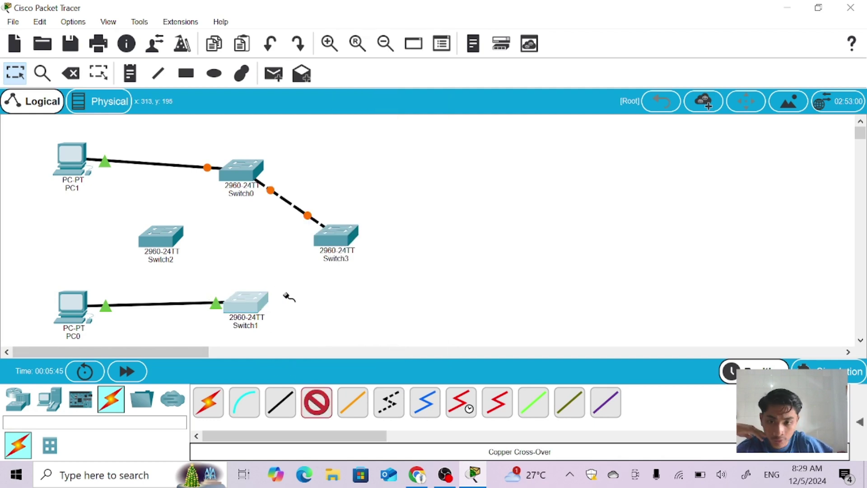
pyautogui.click(238, 303)
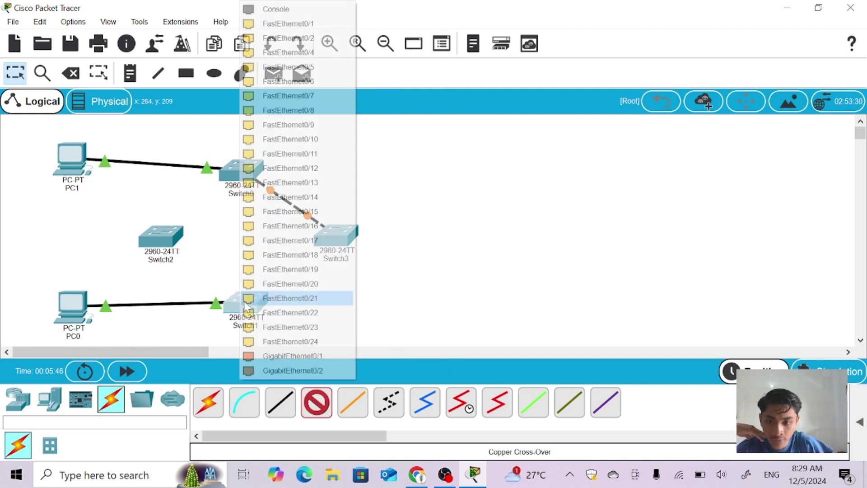
pyautogui.click(280, 340)
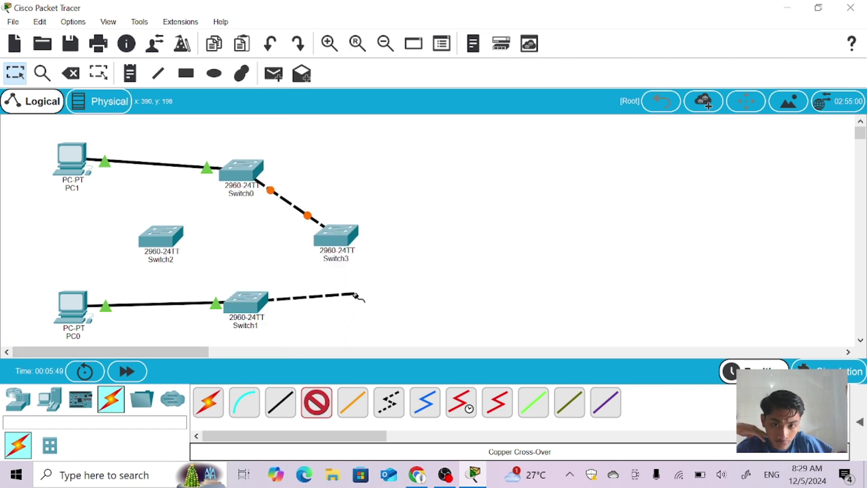
pyautogui.click(337, 235)
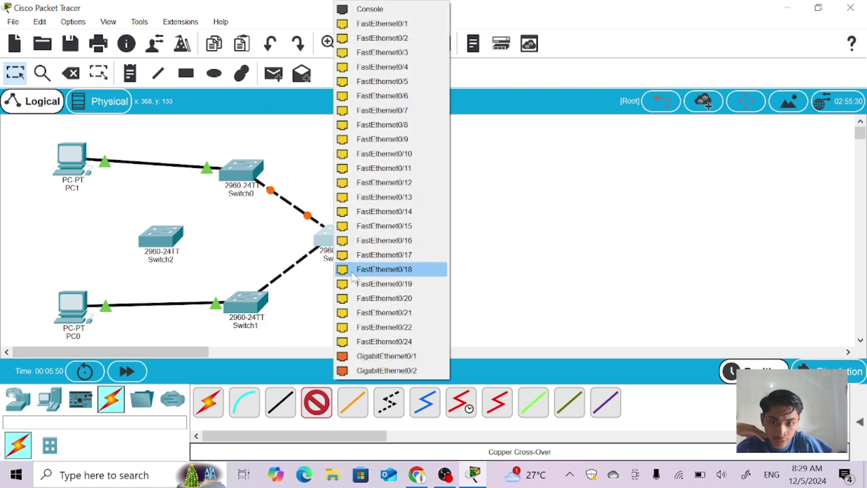
pyautogui.click(392, 341)
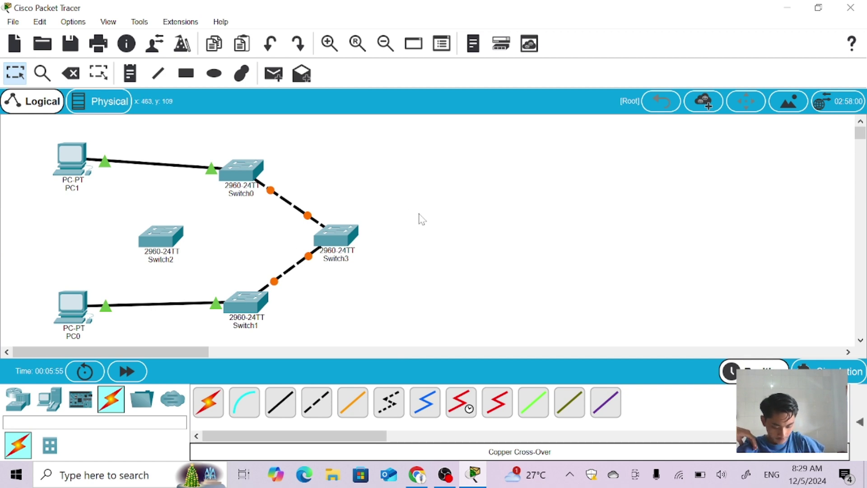
# Connect Switch1 to Switch2 with a copper cross-over cable between free FastEthernet ports
pyautogui.click(317, 402)
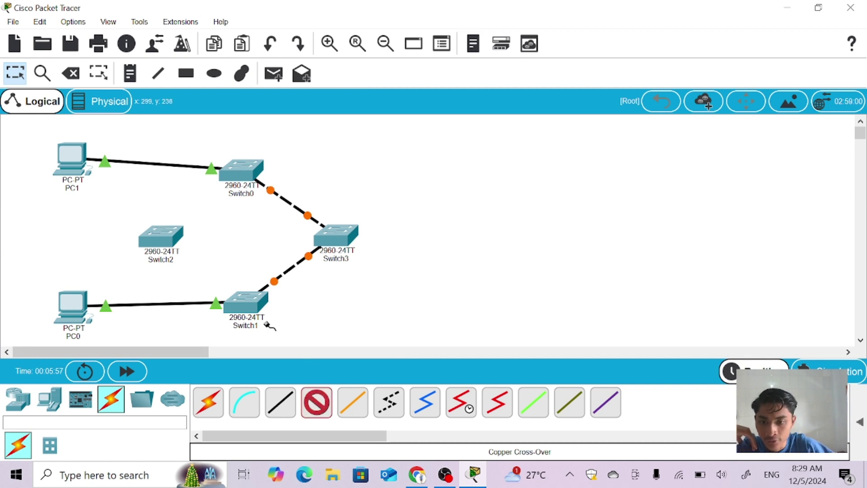
pyautogui.click(253, 301)
pyautogui.click(294, 298)
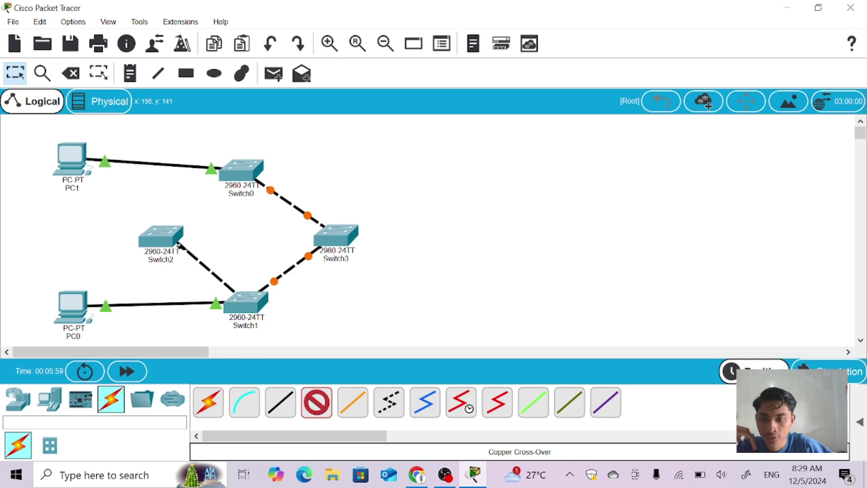
pyautogui.click(166, 233)
pyautogui.click(227, 346)
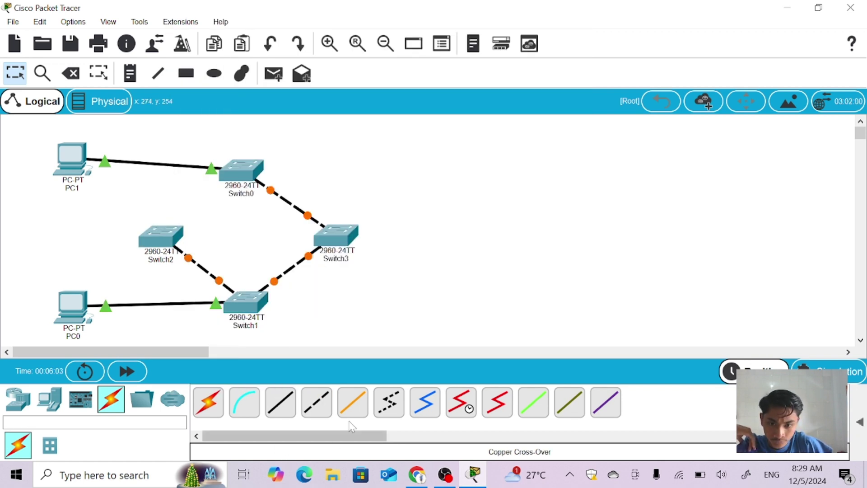
# Connect Switch2 to Switch0 with a copper cross-over cable, closing the ring of four switches
pyautogui.click(330, 403)
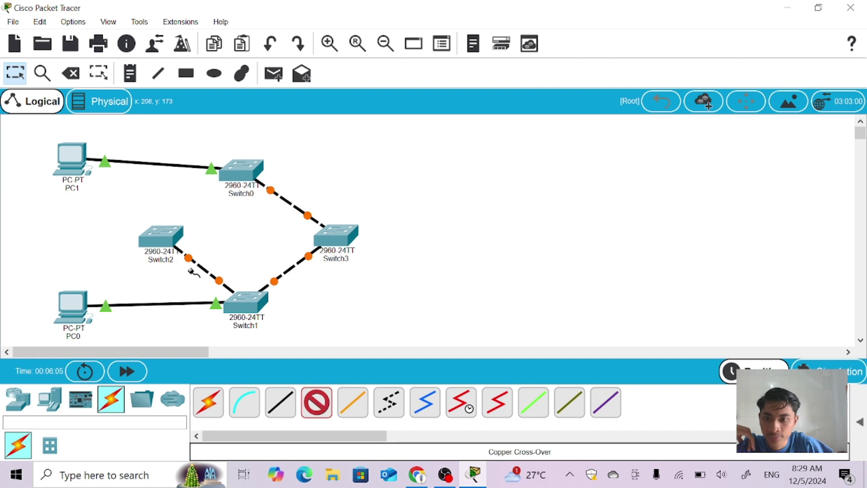
pyautogui.click(167, 244)
pyautogui.click(215, 341)
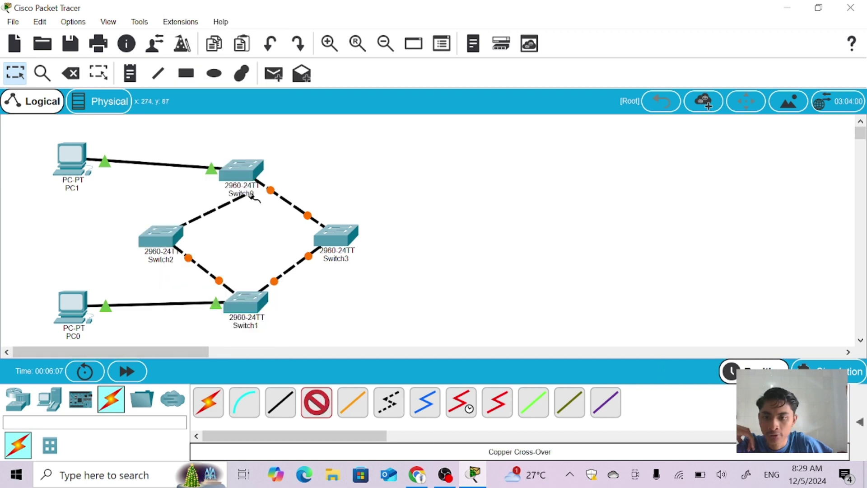
pyautogui.click(248, 182)
pyautogui.click(297, 327)
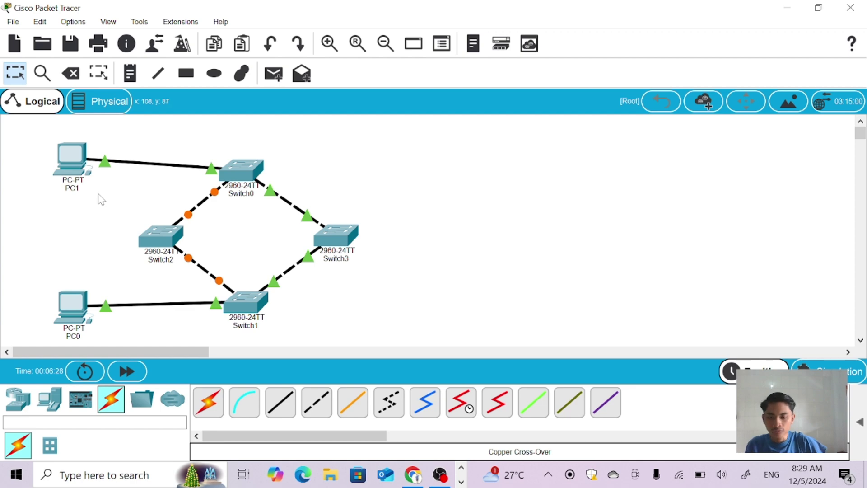
# Give PC0 the static IP address 192.168.10.5 with the default subnet mask 255.255.255.0
pyautogui.click(76, 304)
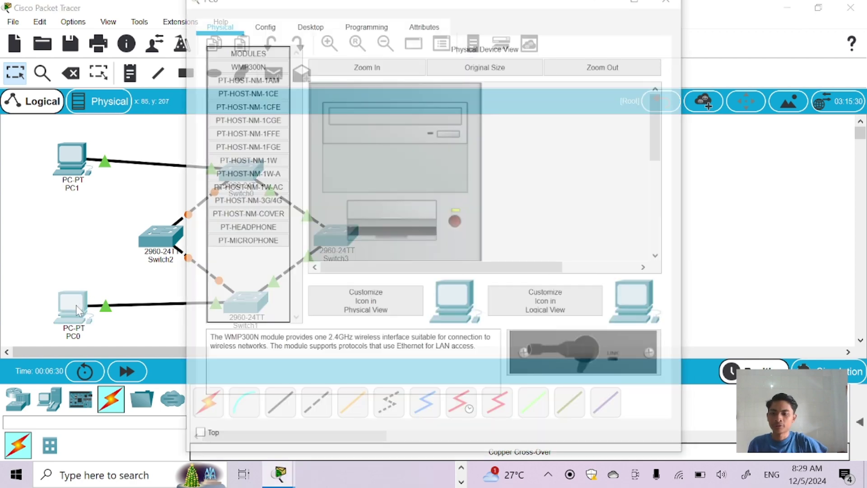
pyautogui.click(309, 24)
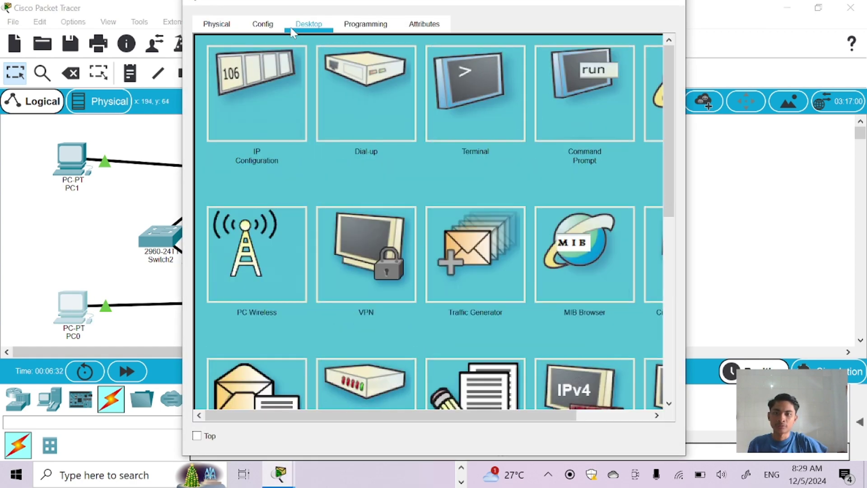
pyautogui.click(256, 86)
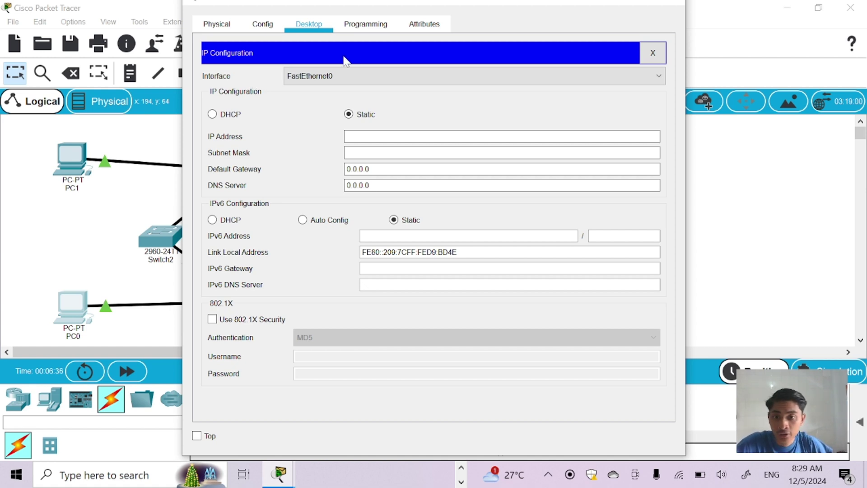
pyautogui.click(403, 136)
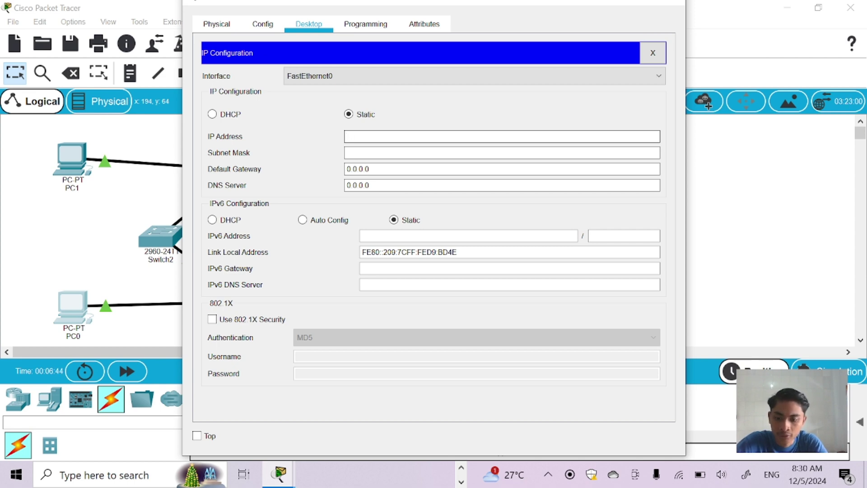
pyautogui.write('10.')
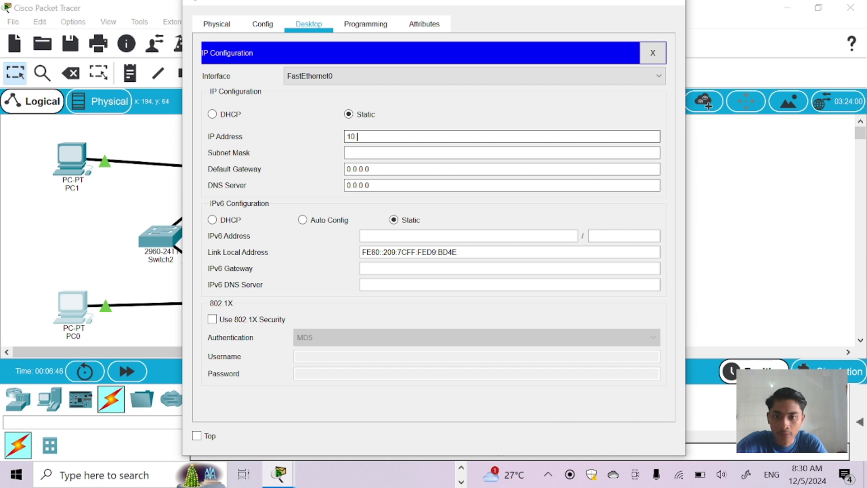
pyautogui.press('BackSpace')
pyautogui.press('BackSpace')
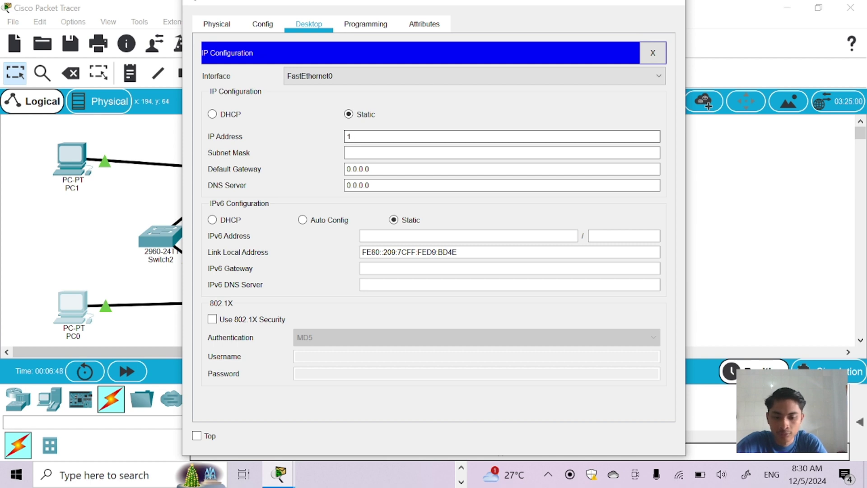
pyautogui.write('92.168')
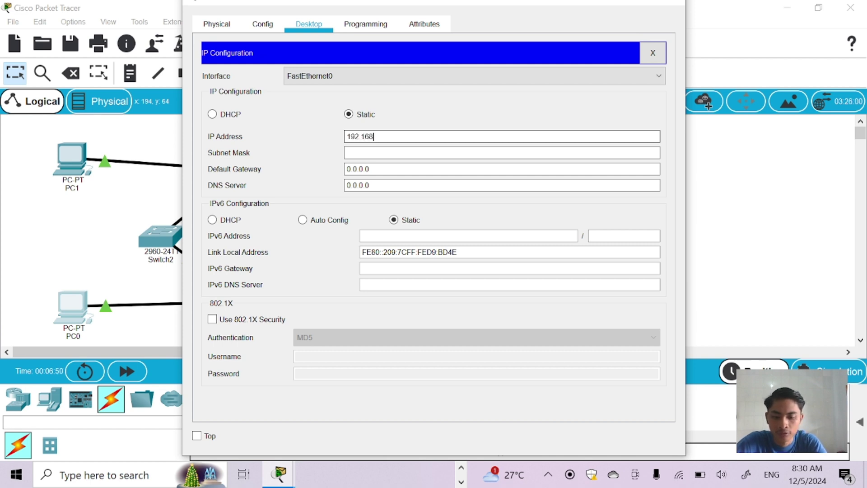
pyautogui.write('.10')
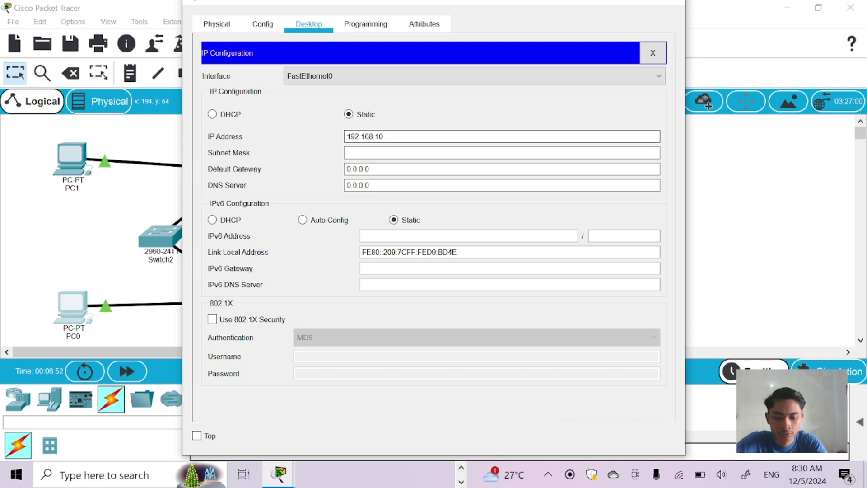
pyautogui.write('.5')
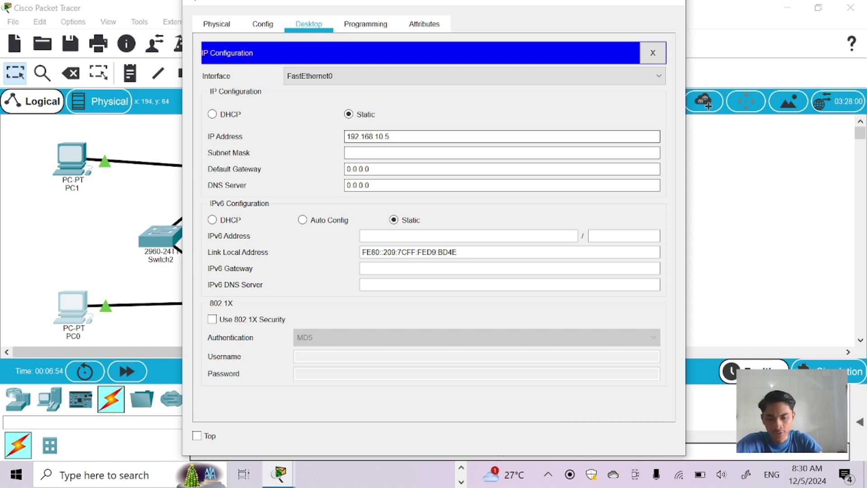
pyautogui.press('Return')
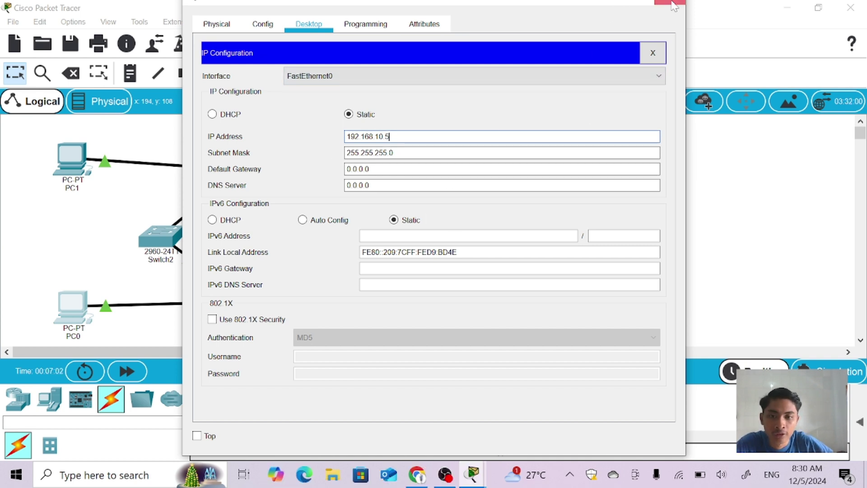
pyautogui.click(676, 4)
# Give PC1 the static IP address 192.168.10.10 with the default subnet mask 255.255.255.0
pyautogui.click(71, 303)
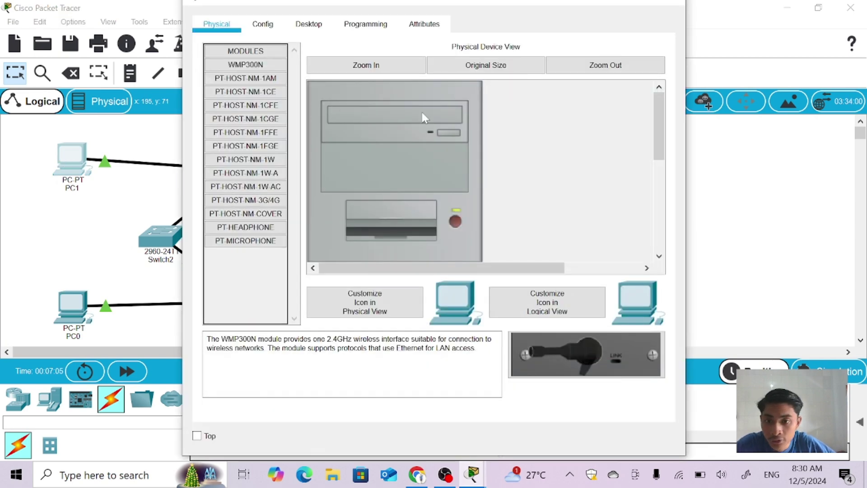
pyautogui.click(308, 25)
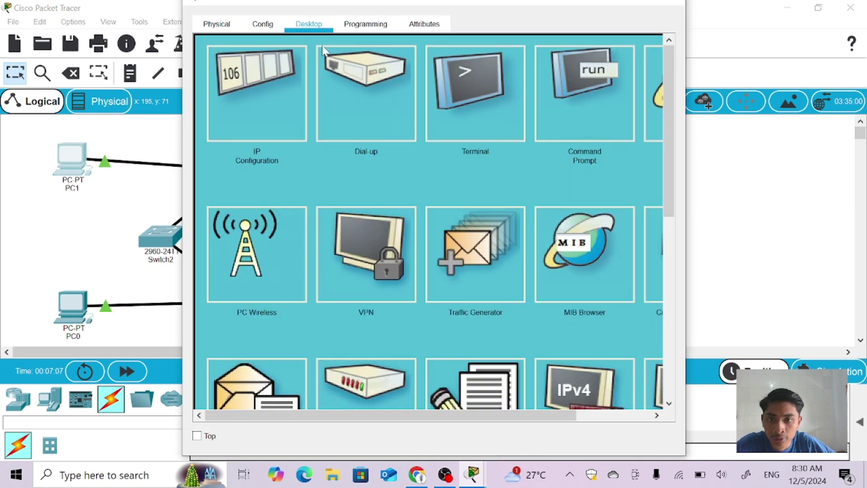
pyautogui.click(280, 78)
pyautogui.click(381, 137)
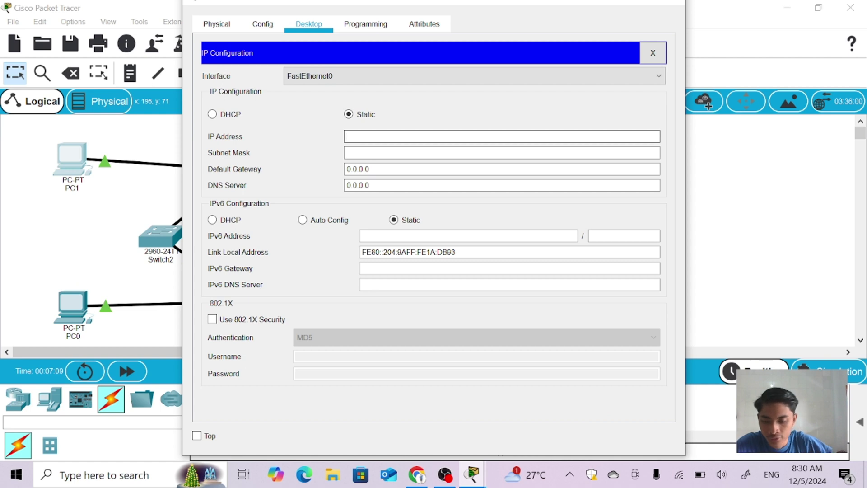
pyautogui.write('192.')
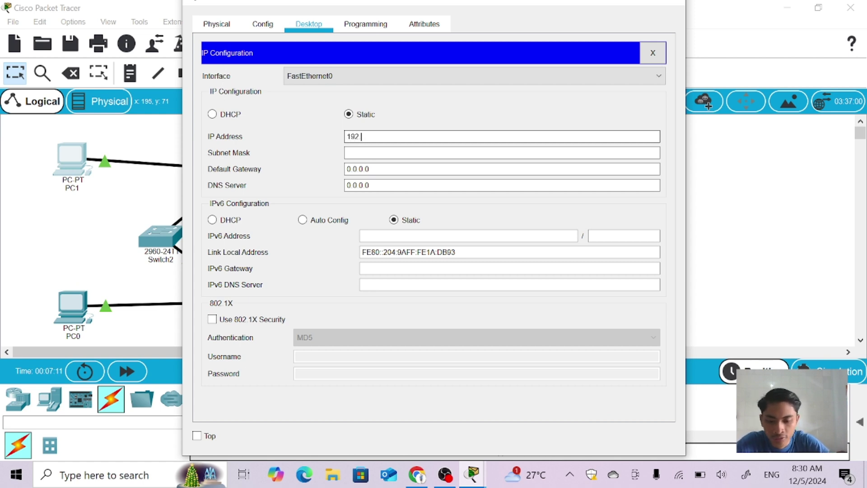
pyautogui.write('168.')
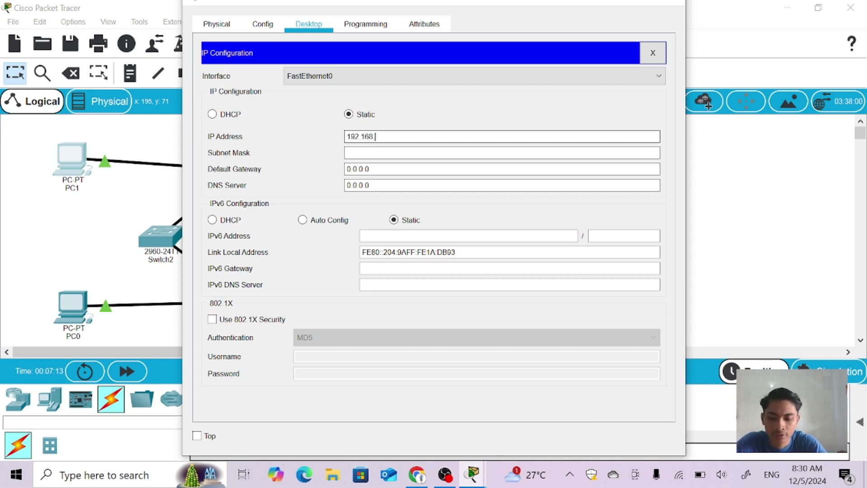
pyautogui.write('10.10')
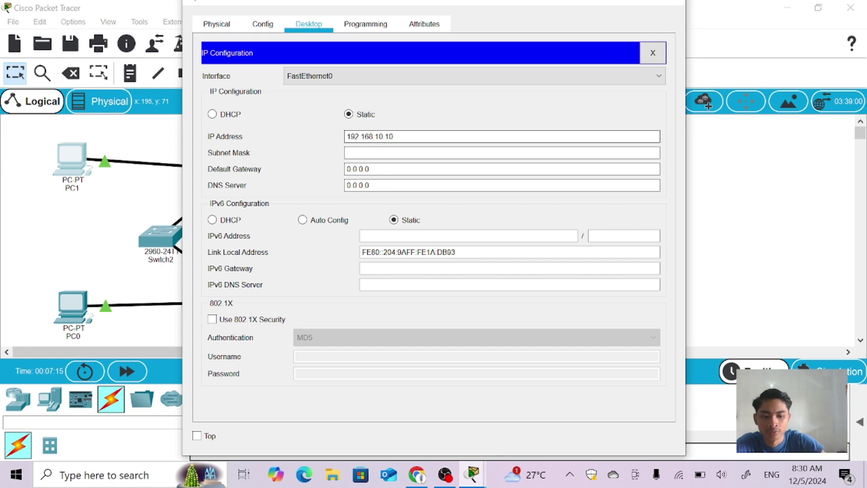
pyautogui.press('Tab')
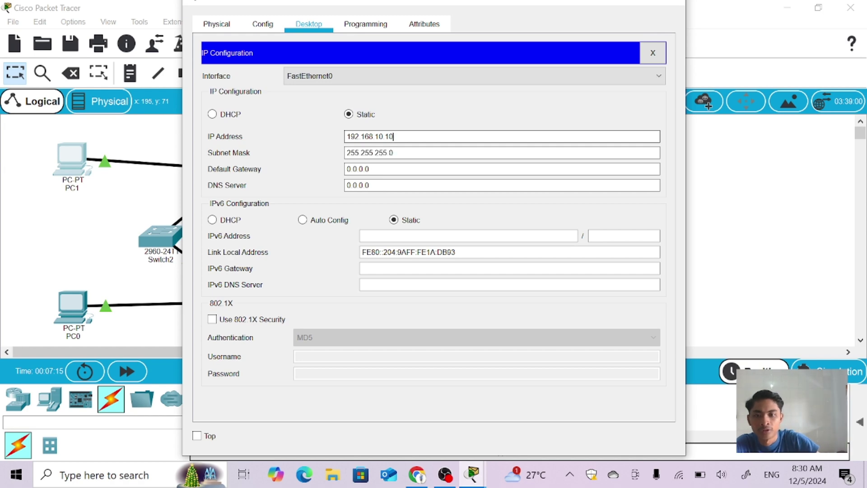
pyautogui.click(671, 4)
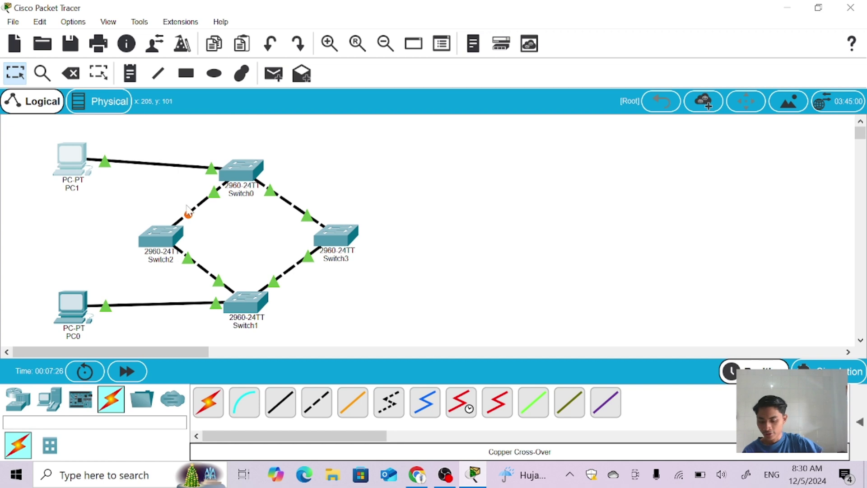
# Show the spanning-tree status of Switch1 from its command line with "sh spanning-tree"
pyautogui.moveTo(187, 209)
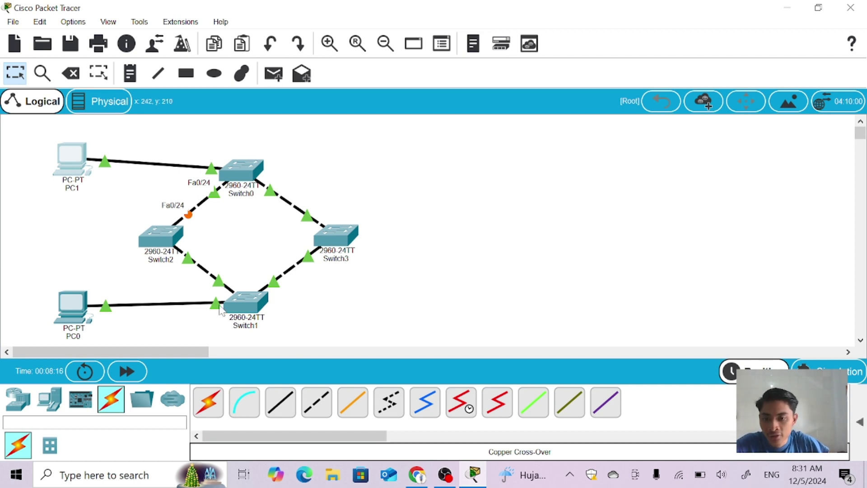
pyautogui.click(253, 309)
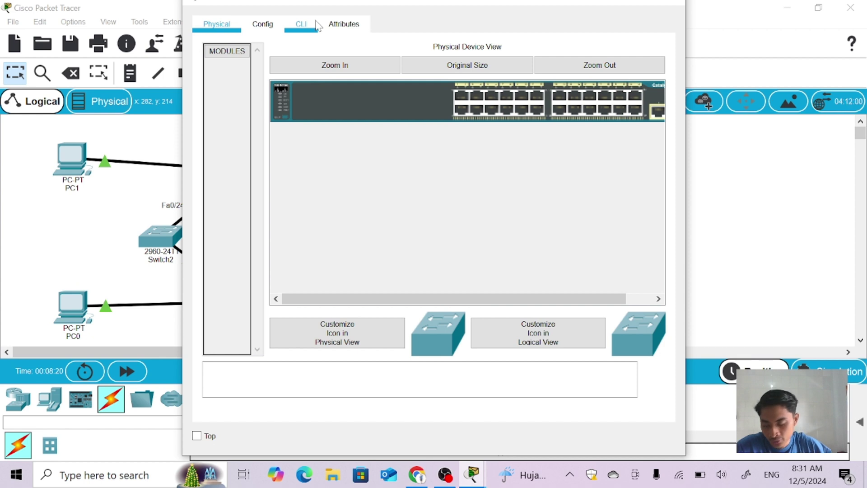
pyautogui.click(316, 27)
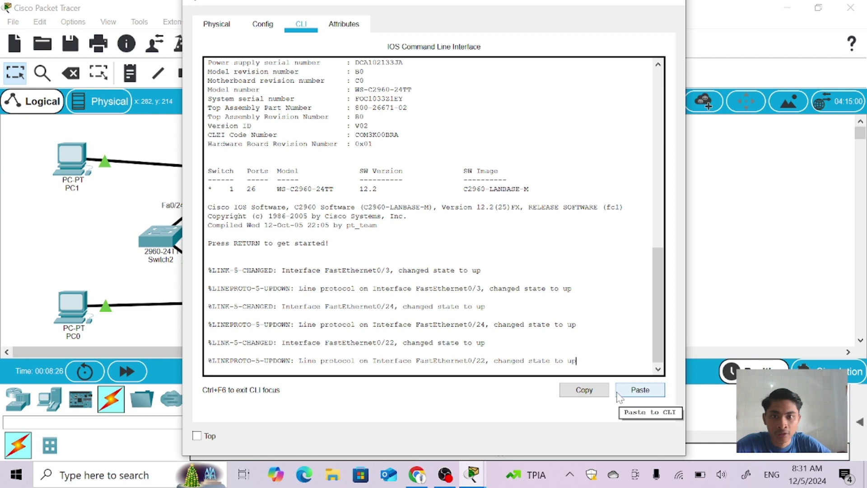
pyautogui.press('Return')
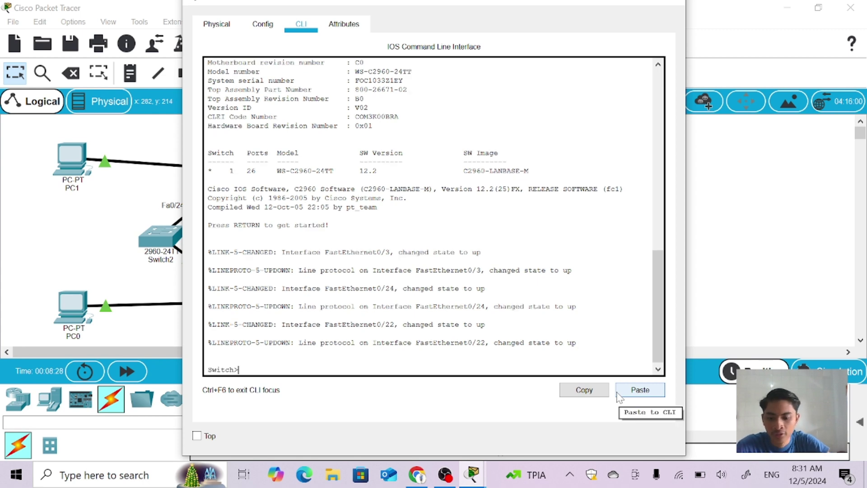
pyautogui.write('sh spann')
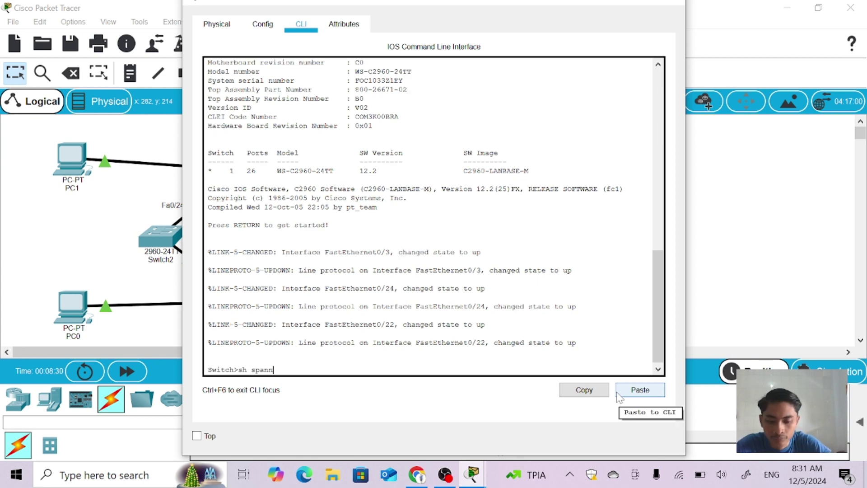
pyautogui.write('ing-tree')
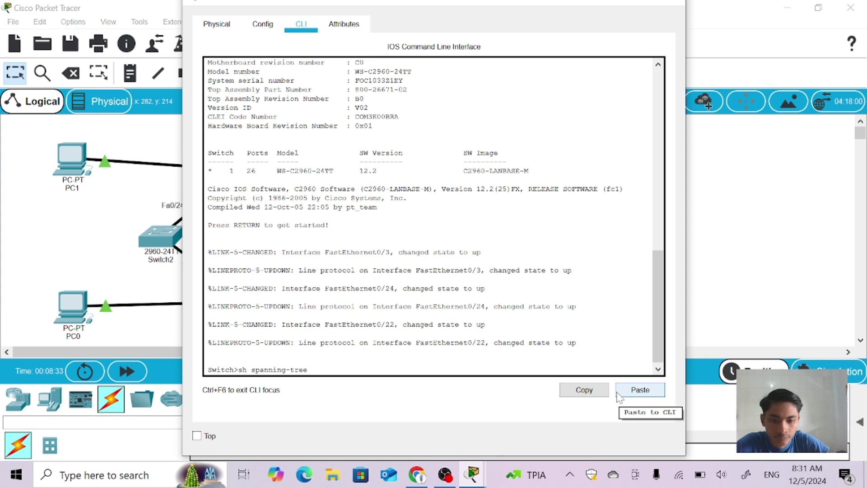
pyautogui.press('Return')
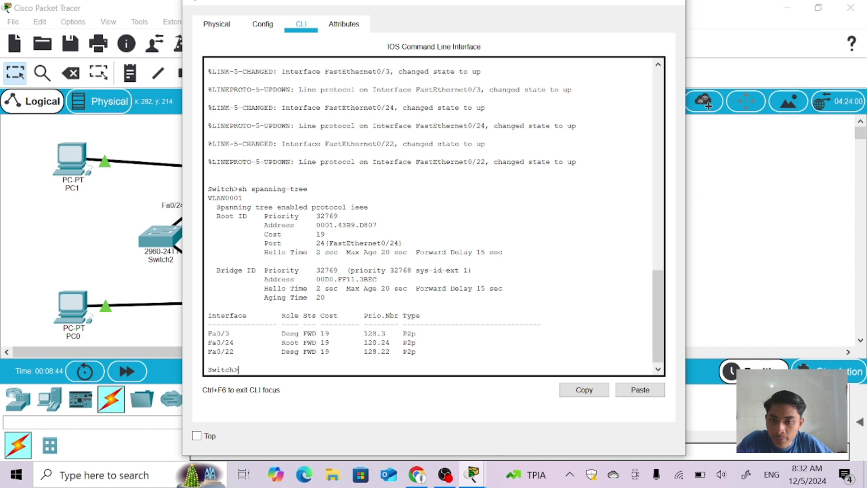
# Compare the Root ID address with the Bridge ID address in Switch1's spanning-tree output, and close the switch's window
pyautogui.moveTo(263, 225); pyautogui.dragTo(377, 224)
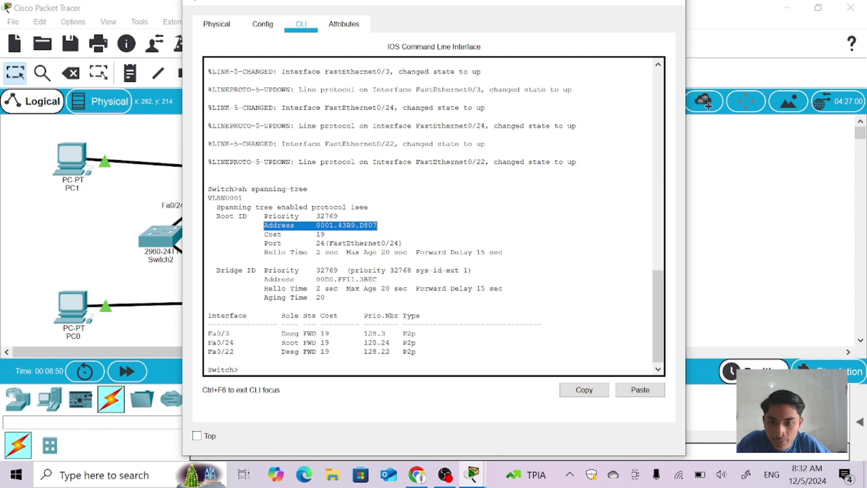
pyautogui.moveTo(263, 279); pyautogui.dragTo(377, 279)
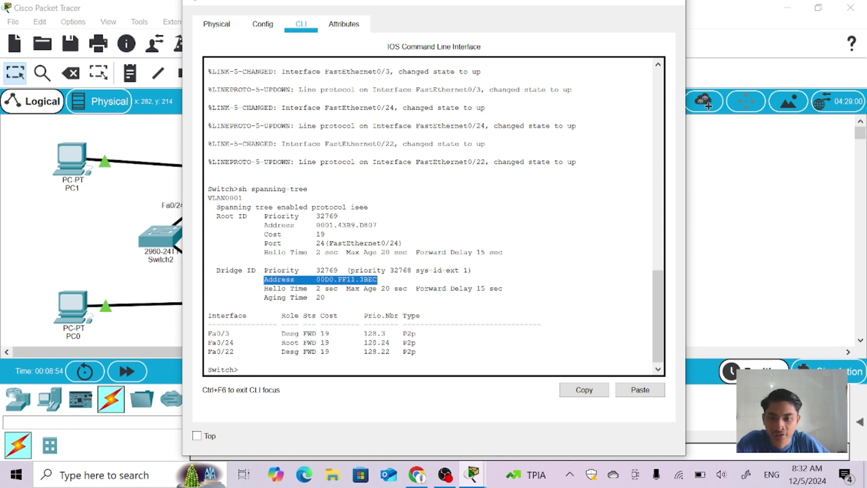
pyautogui.click(378, 280)
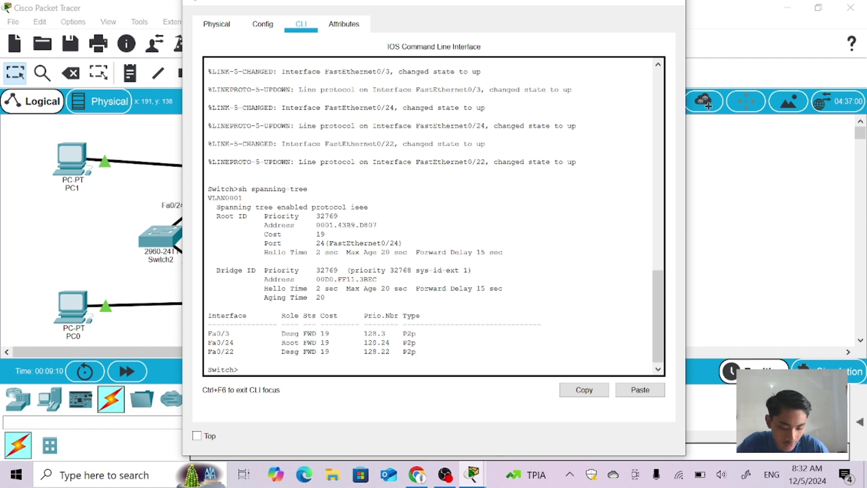
pyautogui.click(670, 2)
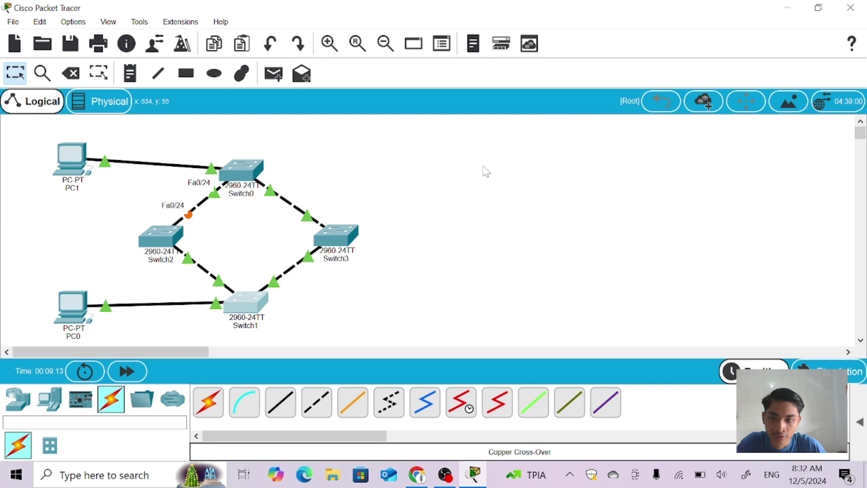
# Show the spanning-tree status of Switch3 from its command line with "sh spanning-tree"
pyautogui.click(343, 250)
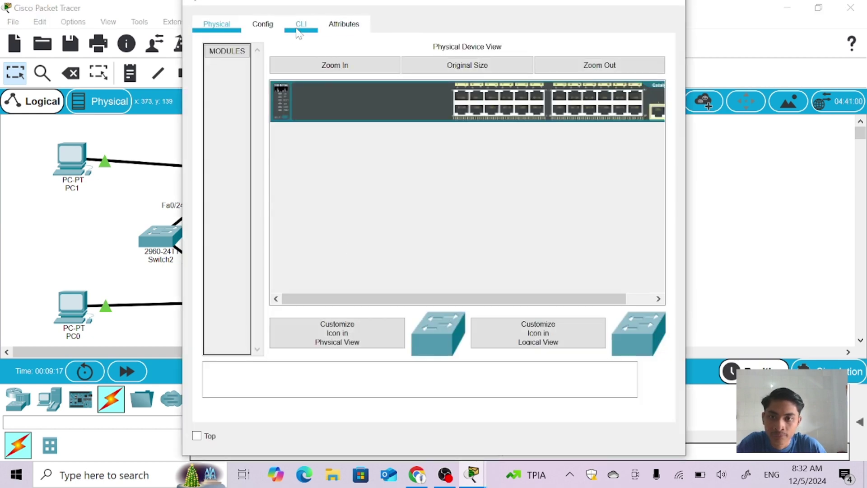
pyautogui.click(298, 27)
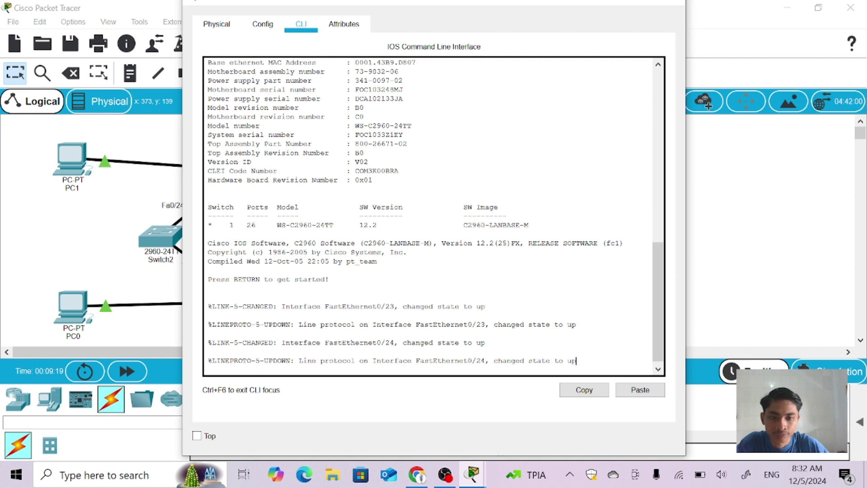
pyautogui.press('Return')
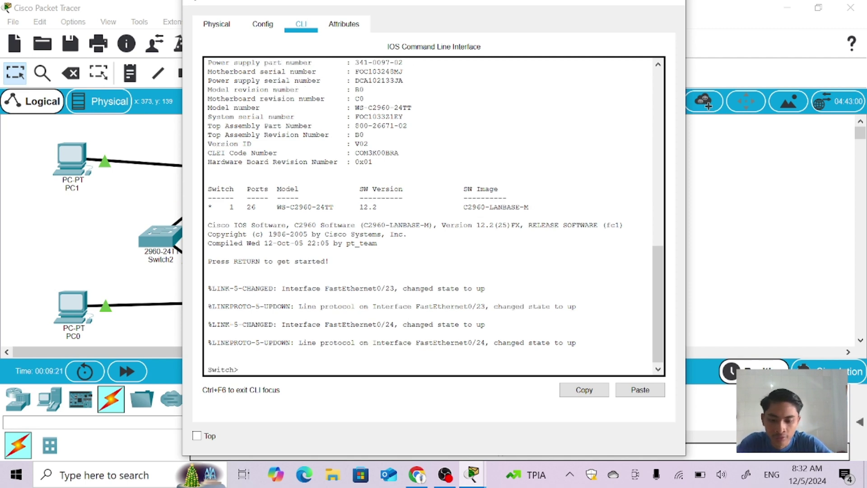
pyautogui.write('sh span')
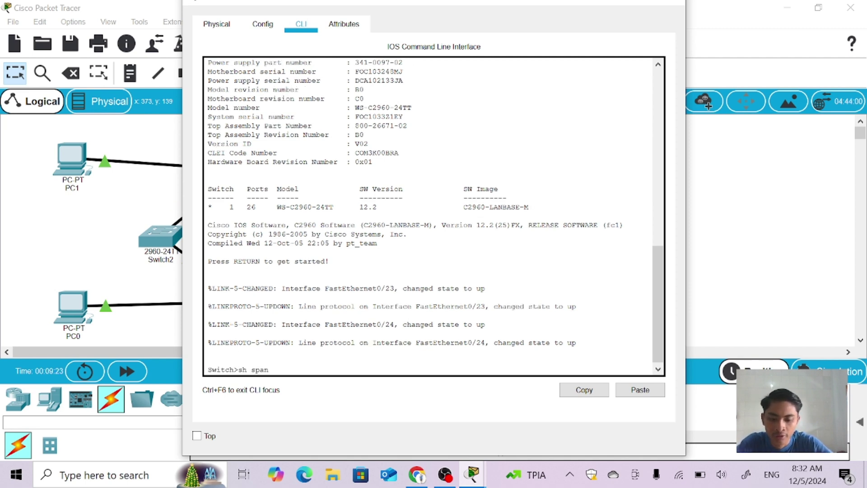
pyautogui.write('ning0')
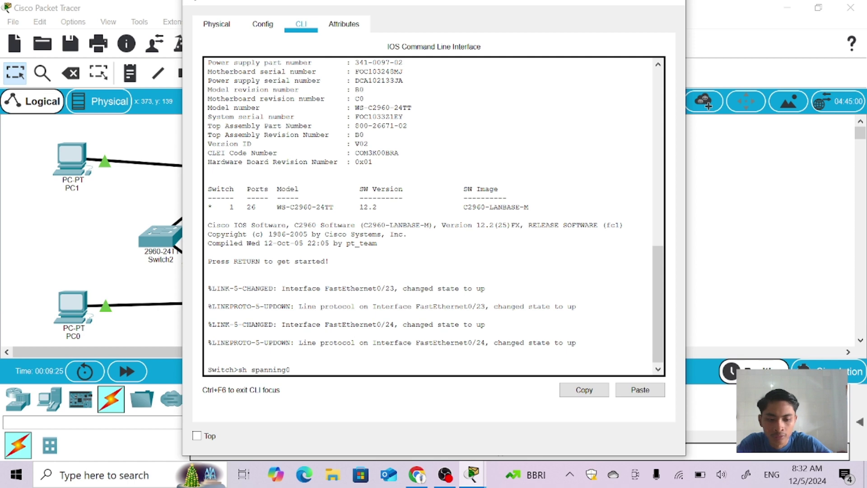
pyautogui.press('BackSpace')
pyautogui.write('-tree')
pyautogui.press('Return')
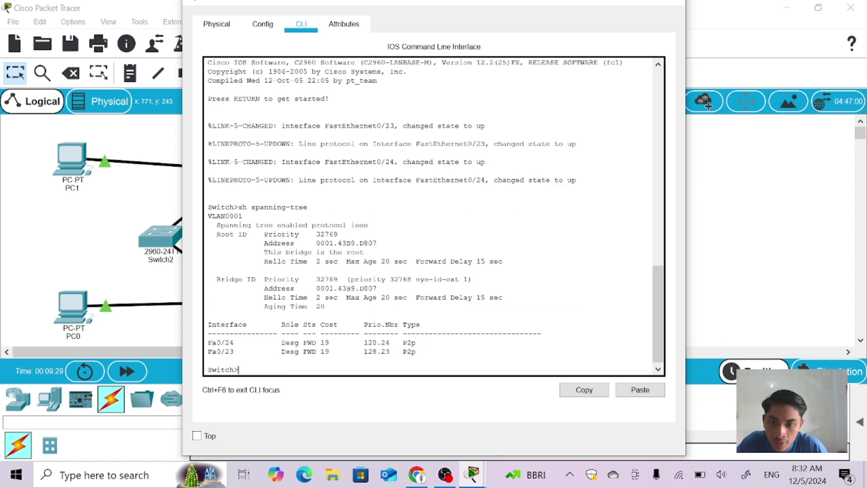
# Compare the Root ID address with the Bridge ID address in Switch3's spanning-tree output, and close the switch's window
pyautogui.moveTo(254, 243); pyautogui.dragTo(377, 243)
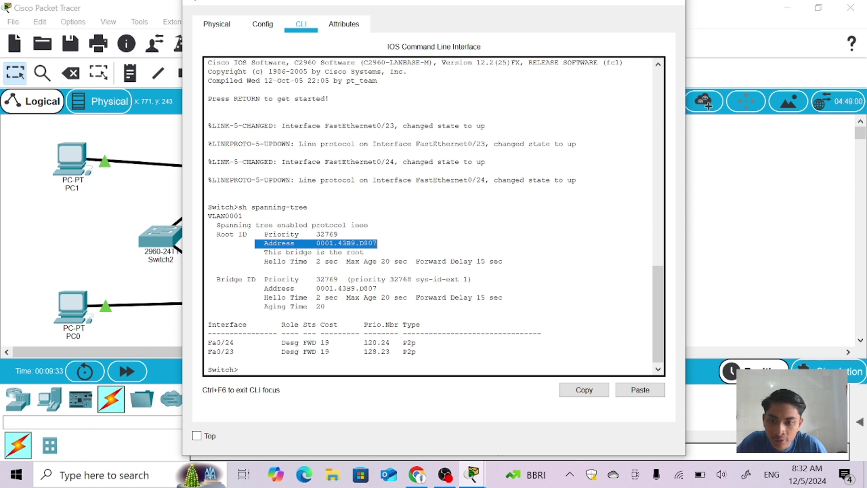
pyautogui.moveTo(260, 289); pyautogui.dragTo(378, 288)
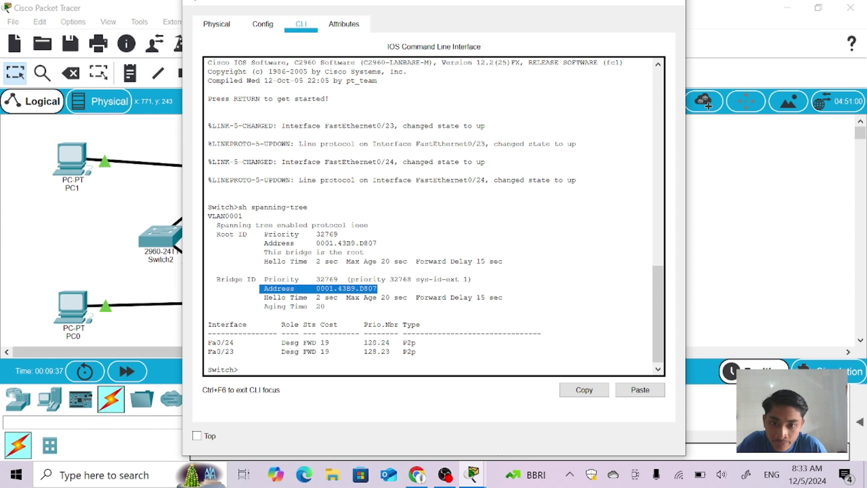
pyautogui.click(378, 289)
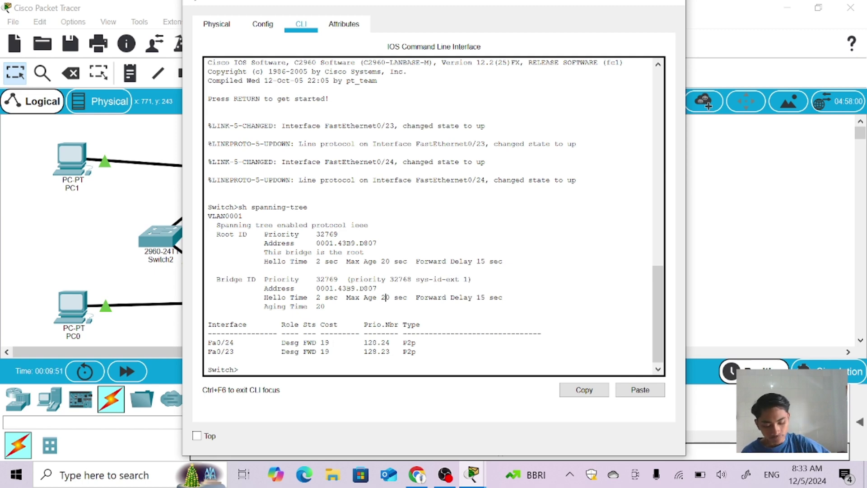
pyautogui.scroll(-1, 428, 216)
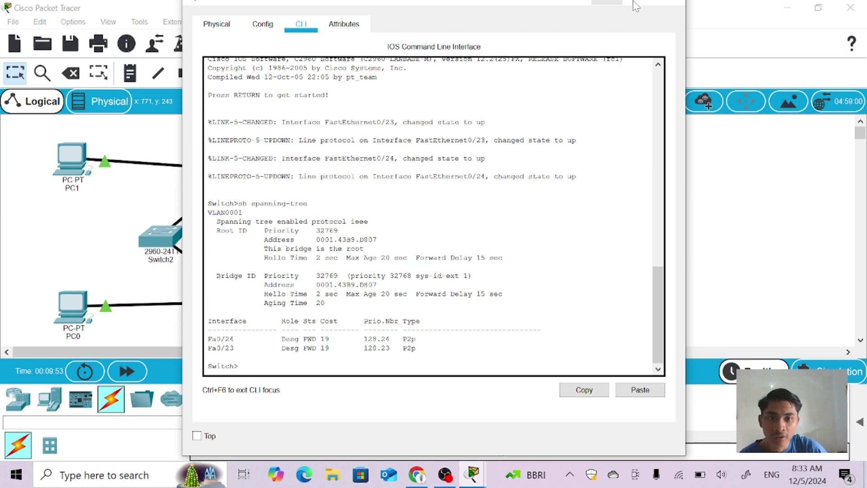
pyautogui.click(676, 2)
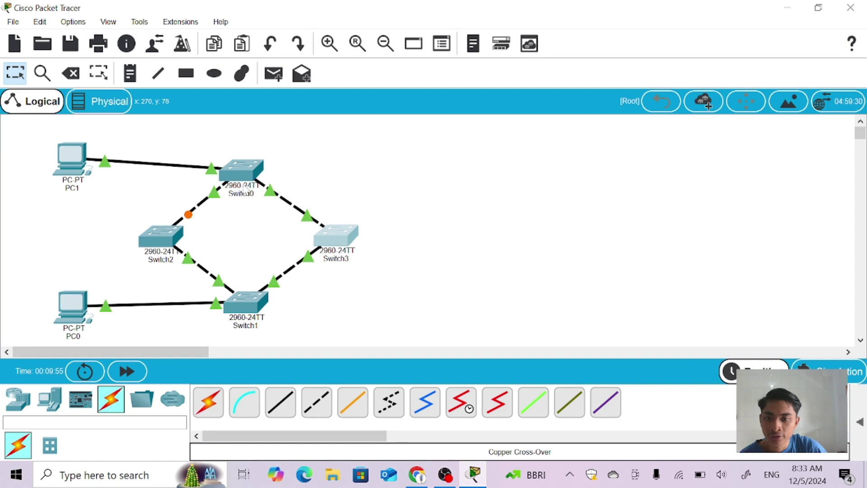
# Show the spanning-tree status of Switch2 from its command line with "sh spanning-tree"
pyautogui.click(174, 238)
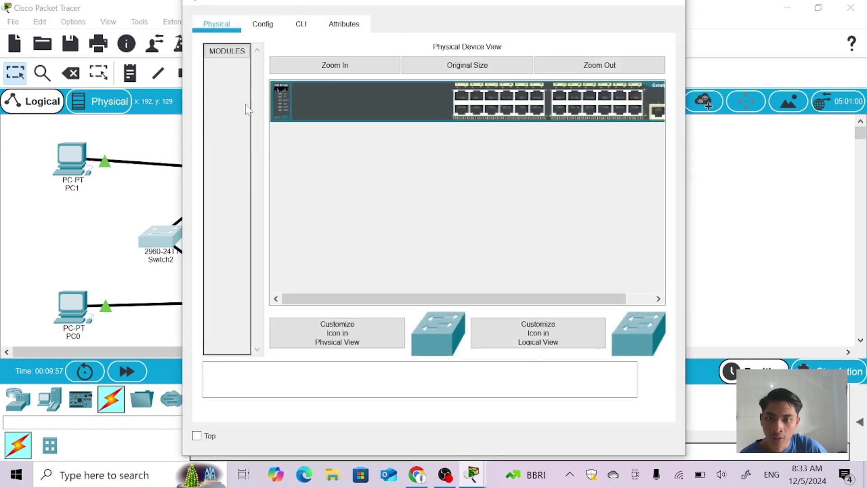
pyautogui.click(301, 25)
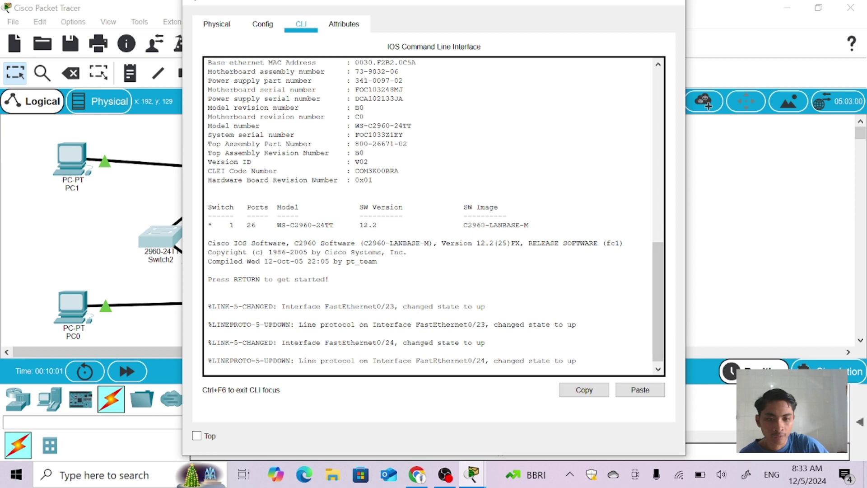
pyautogui.press('Return')
pyautogui.write('sh')
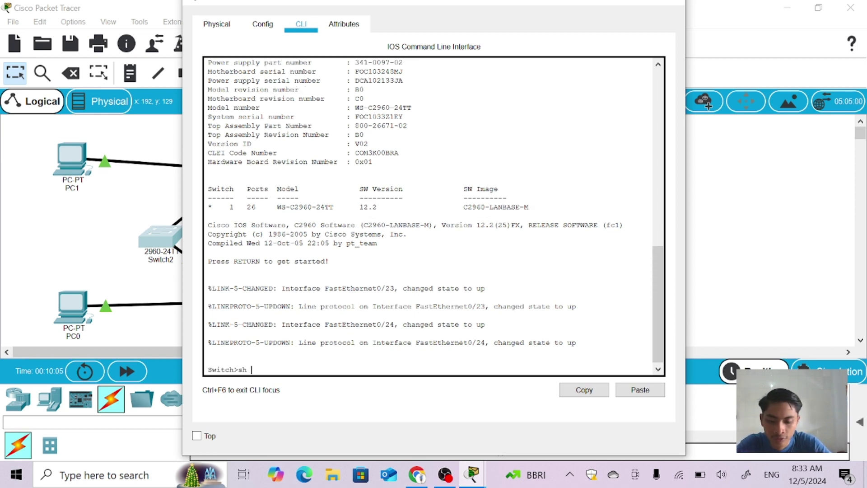
pyautogui.write(' spanning')
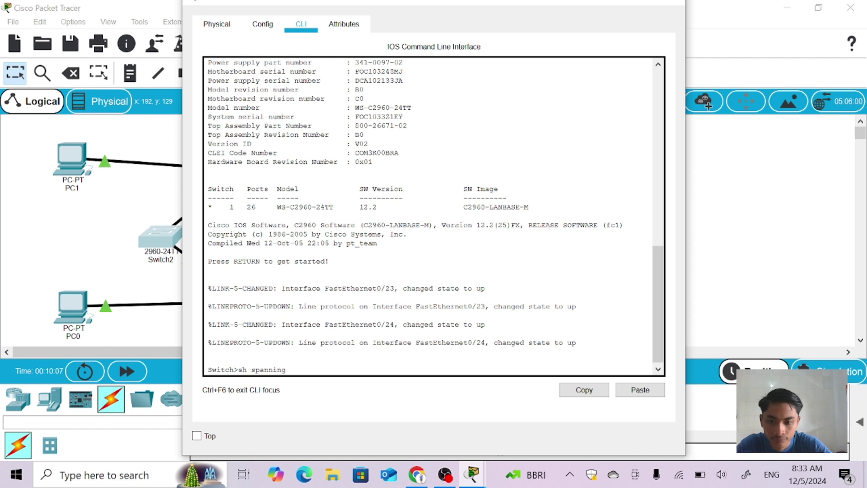
pyautogui.press('BackSpace')
pyautogui.write('-')
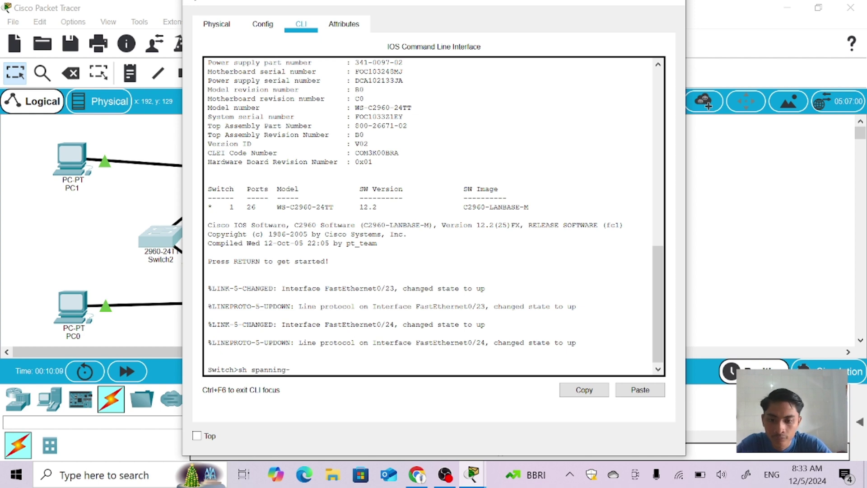
pyautogui.write('tree')
pyautogui.press('Return')
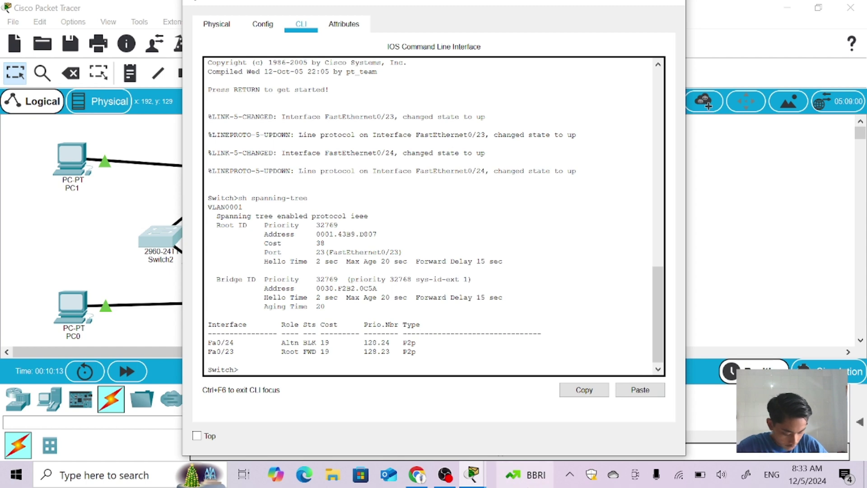
# Examine the role and status of interface Fa0/24 in Switch2's spanning-tree output, and close the switch's window
pyautogui.moveTo(515, 474)
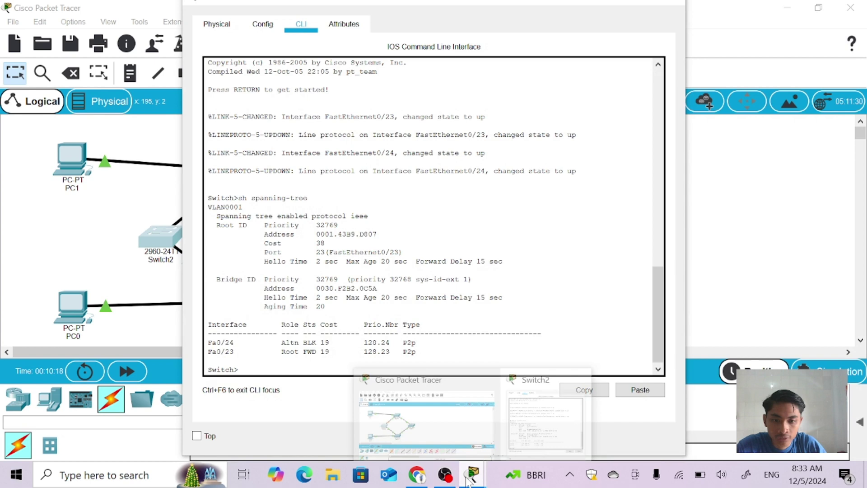
pyautogui.moveTo(473, 474)
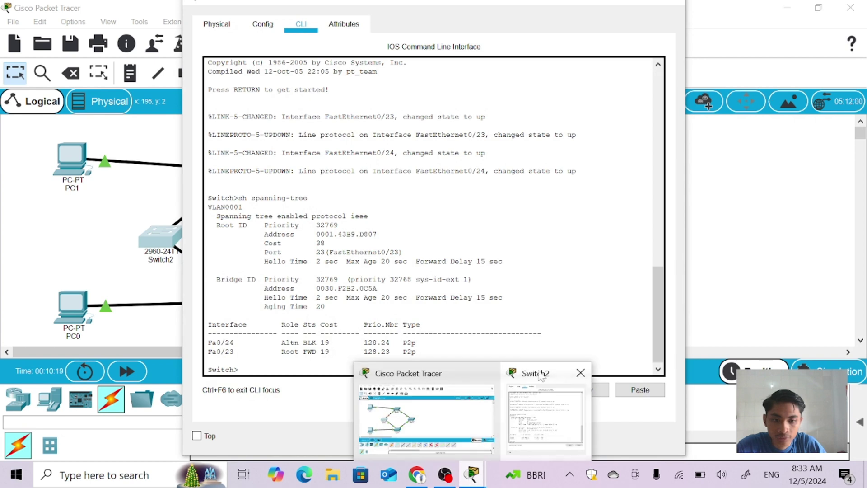
pyautogui.click(493, 396)
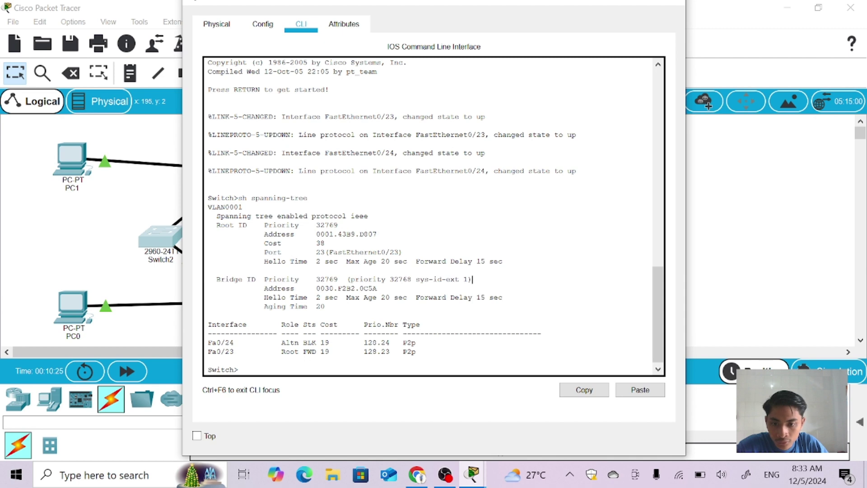
pyautogui.moveTo(207, 342); pyautogui.dragTo(417, 343)
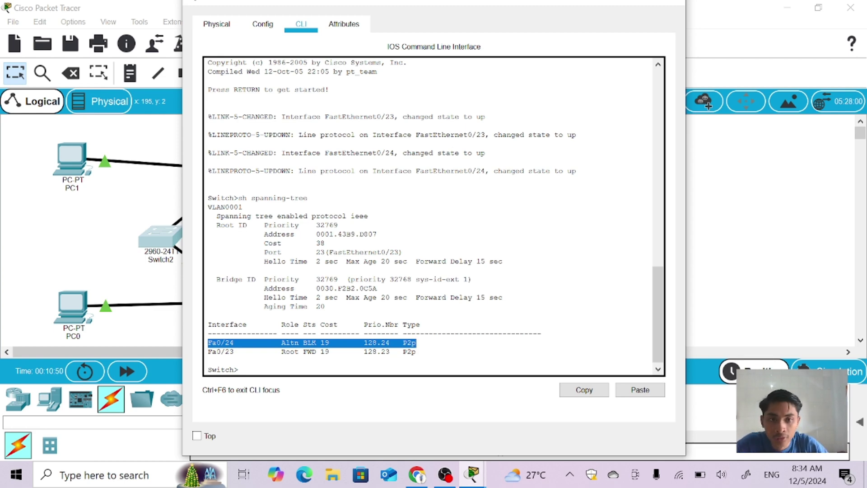
pyautogui.click(677, 5)
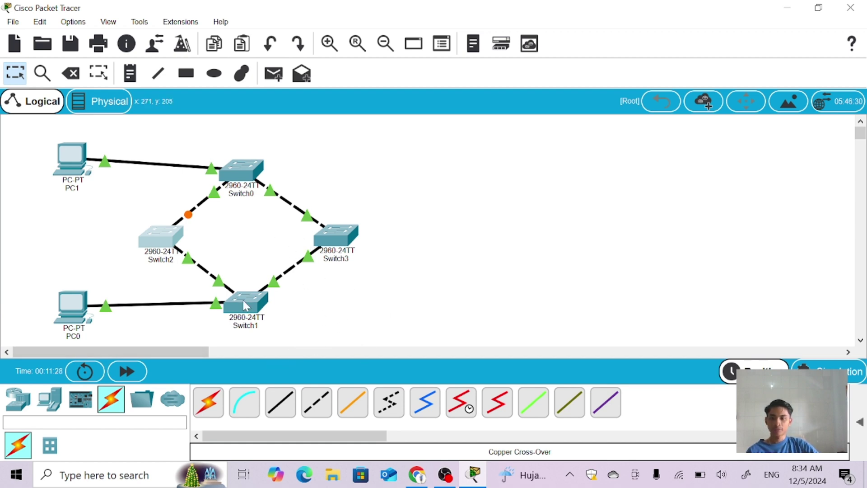
pyautogui.click(215, 242)
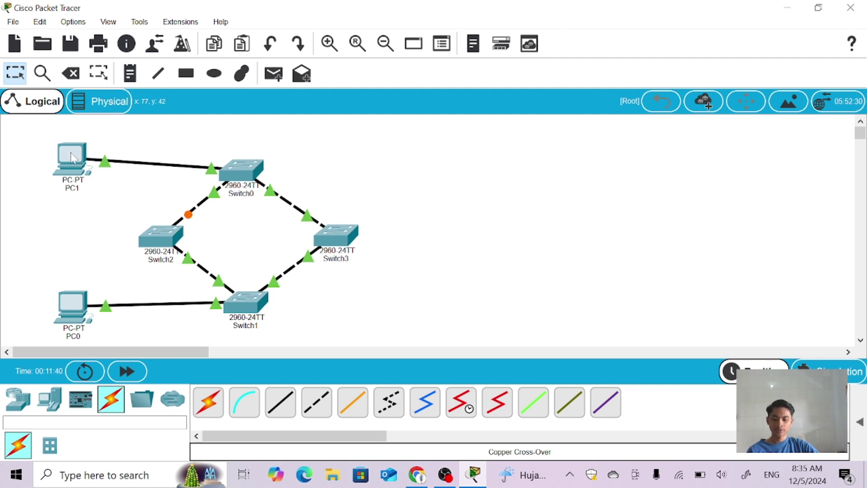
# Test connectivity from PC0 to PC1 with "ping 192.168.10.10" in PC0's command prompt, and close PC0's window
pyautogui.moveTo(74, 155)
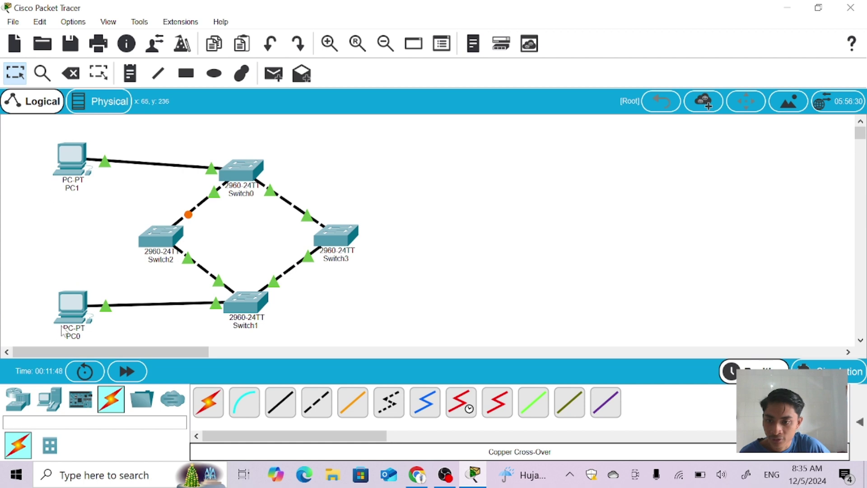
pyautogui.click(72, 305)
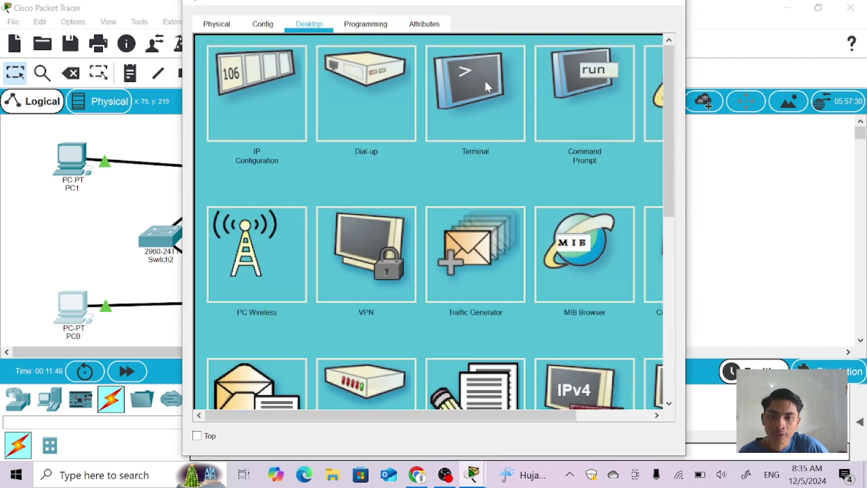
pyautogui.click(583, 78)
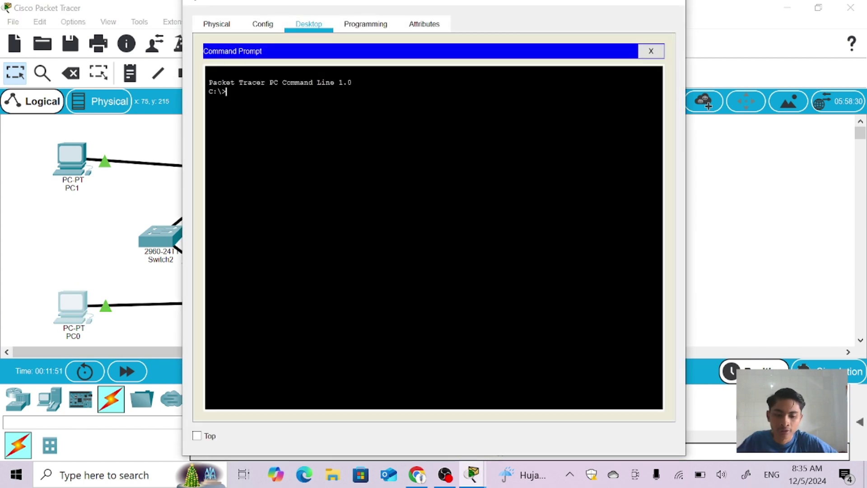
pyautogui.write('ping')
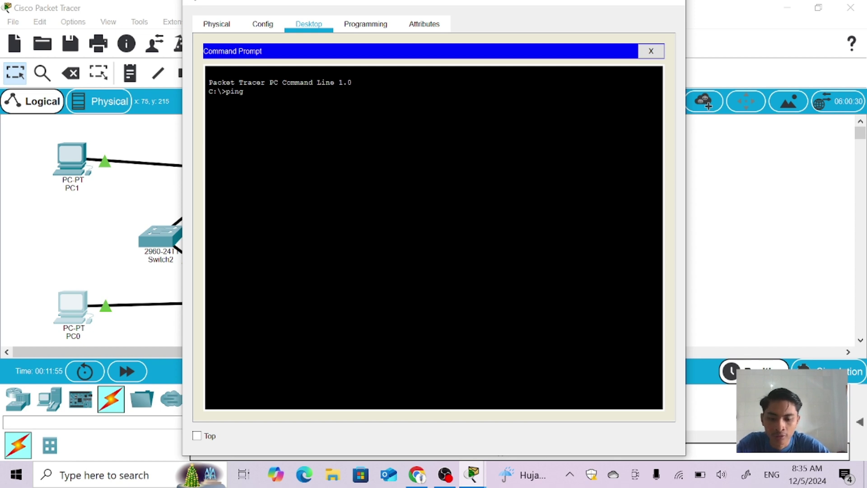
pyautogui.write(' 192.1')
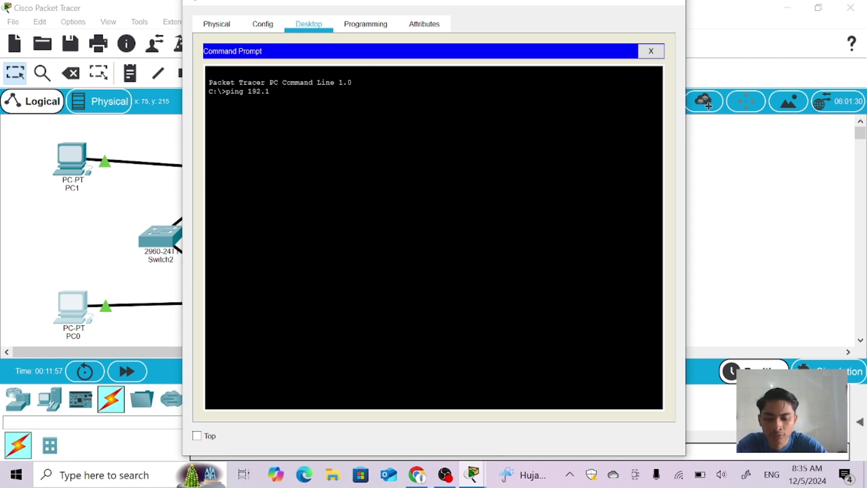
pyautogui.write('68.10')
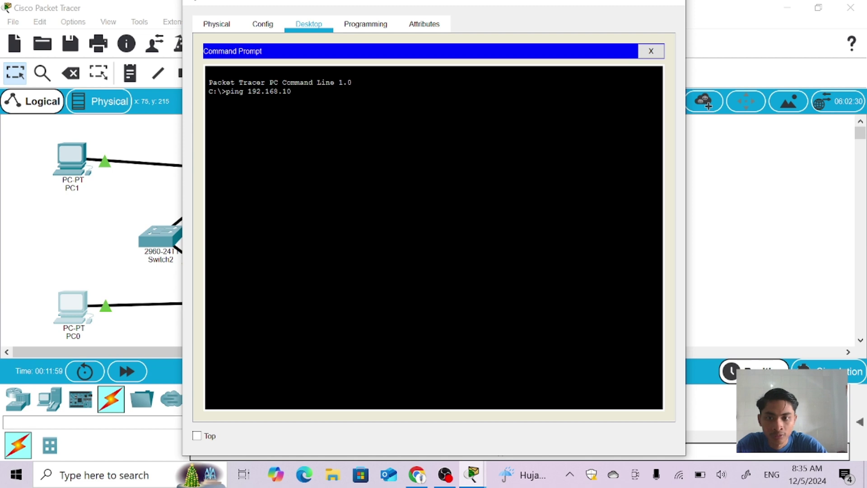
pyautogui.write('.')
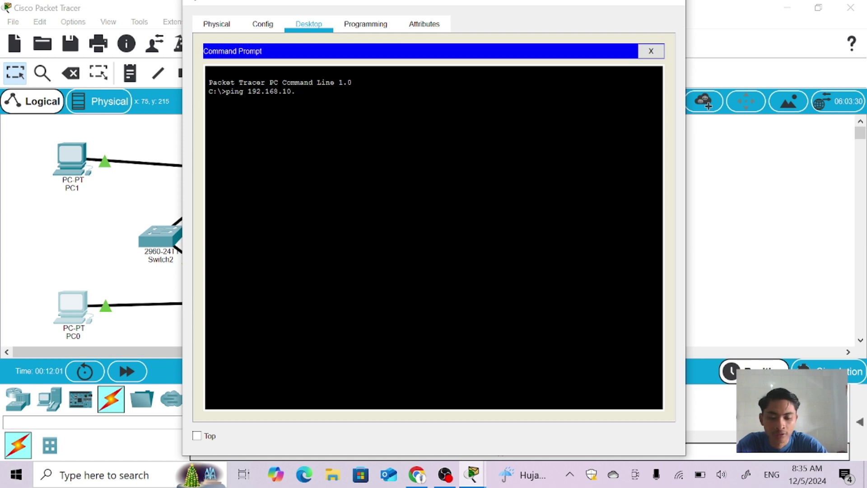
pyautogui.write('10')
pyautogui.press('Return')
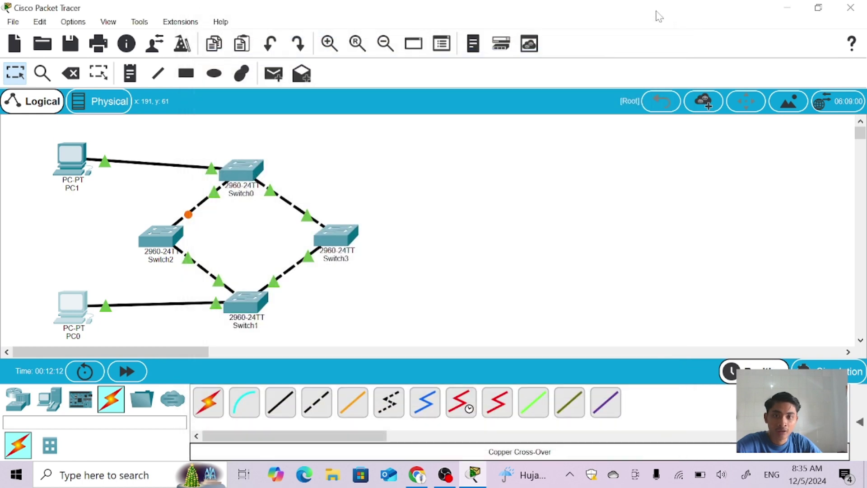
pyautogui.click(660, 4)
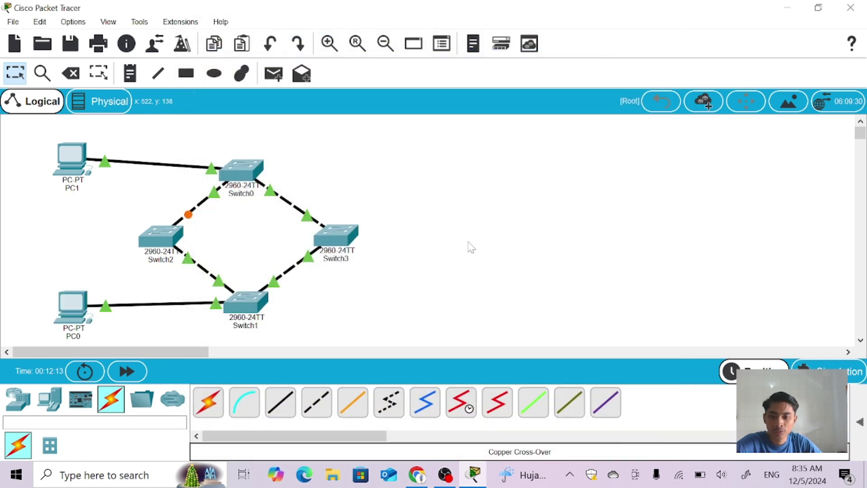
# Delete the cross-over link between Switch1 and Switch3 and leave the delete mode
pyautogui.moveTo(292, 273)
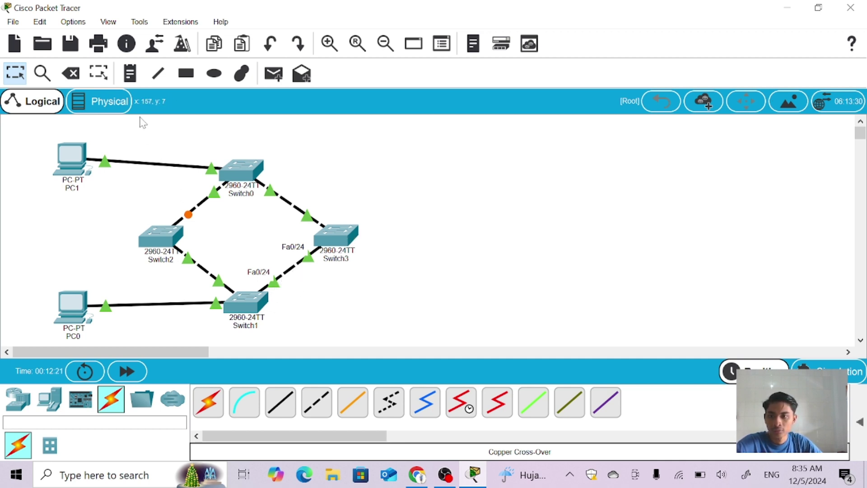
pyautogui.click(71, 73)
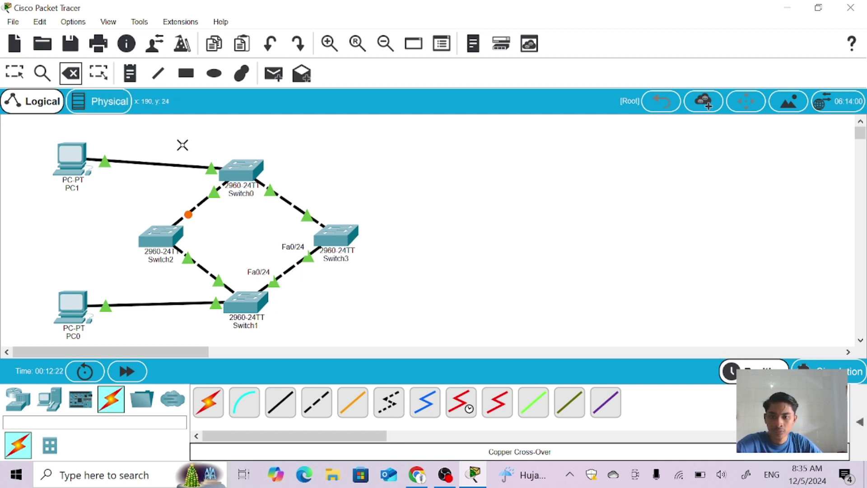
pyautogui.click(284, 279)
pyautogui.press('Escape')
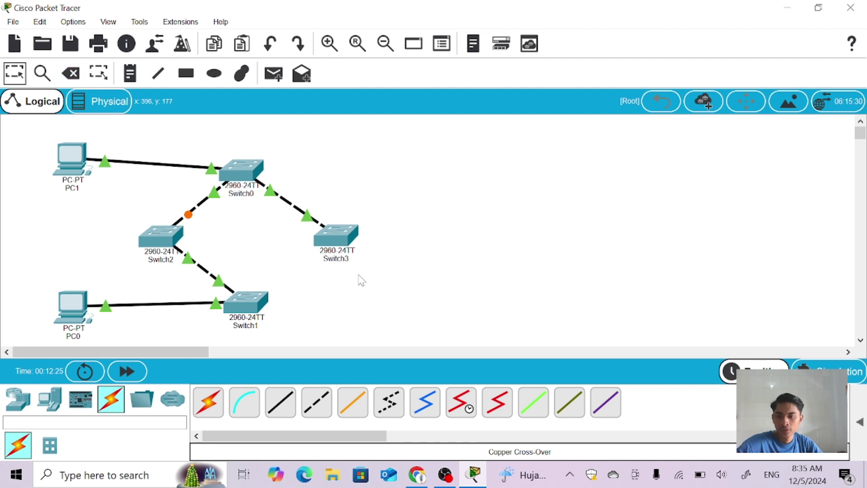
# Ping PC1 at 192.168.10.10 again from PC0's command prompt to test the ring without the Switch1–Switch3 link
pyautogui.click(76, 311)
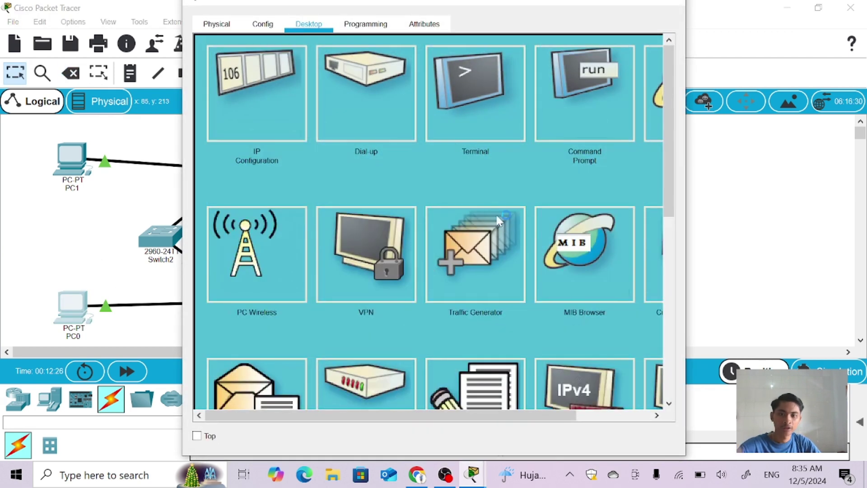
pyautogui.click(567, 87)
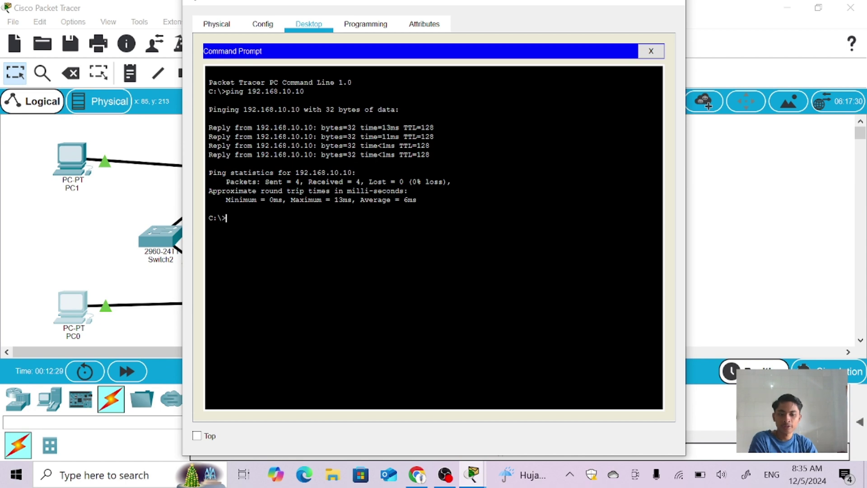
pyautogui.write('ping ')
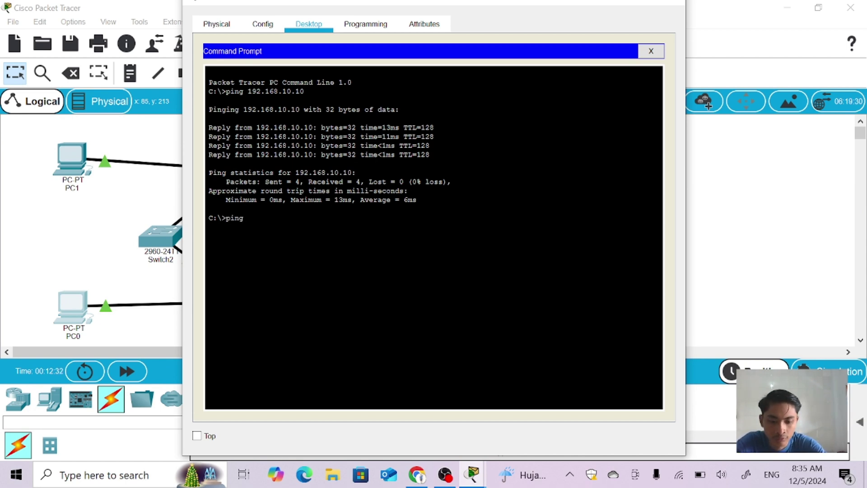
pyautogui.write('192.1')
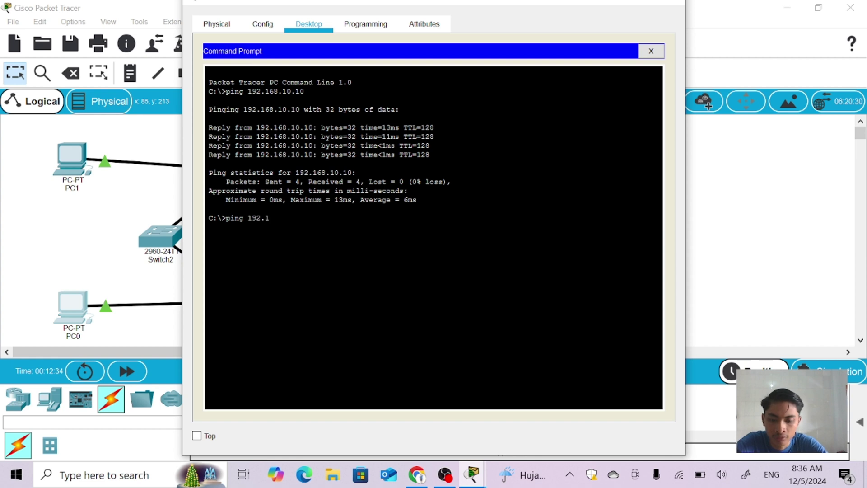
pyautogui.write('68.10.10')
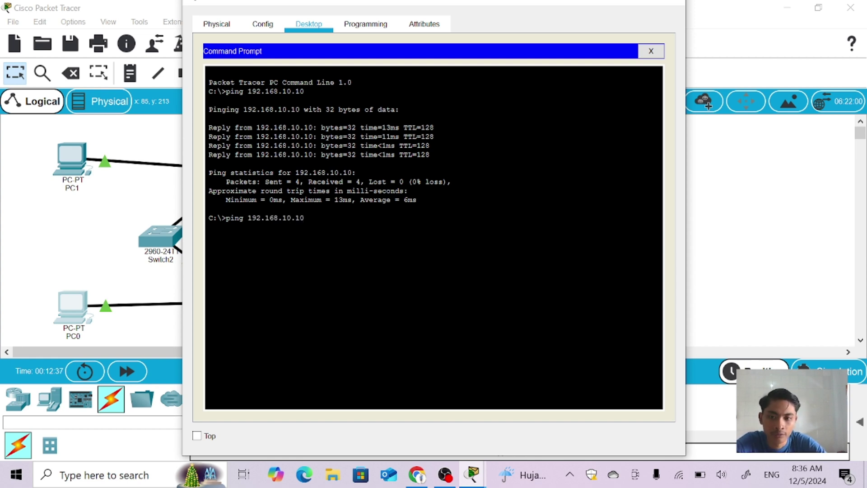
pyautogui.press('Return')
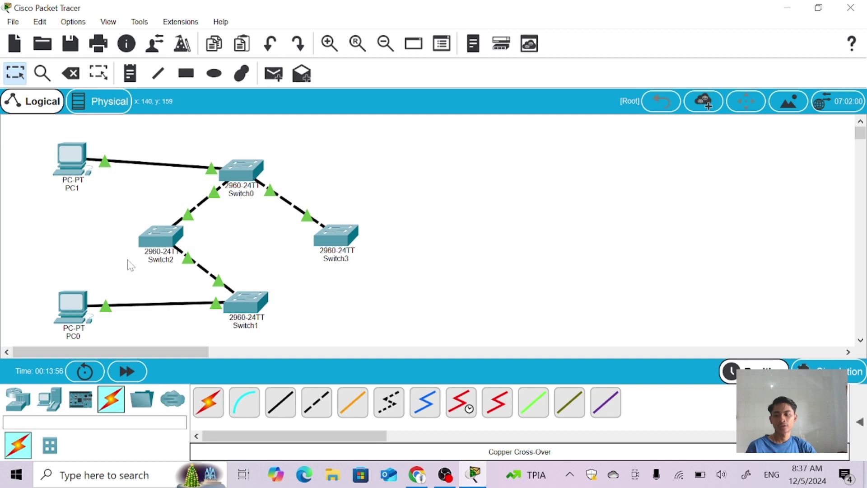
# Open PC0's command prompt and place its window beside the topology so the switch links stay in view
pyautogui.click(72, 303)
pyautogui.click(560, 71)
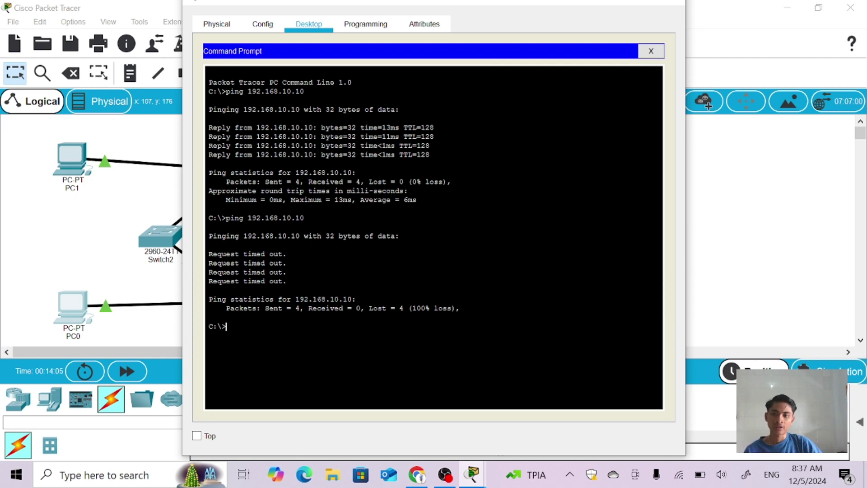
pyautogui.moveTo(473, 5); pyautogui.dragTo(650, 3)
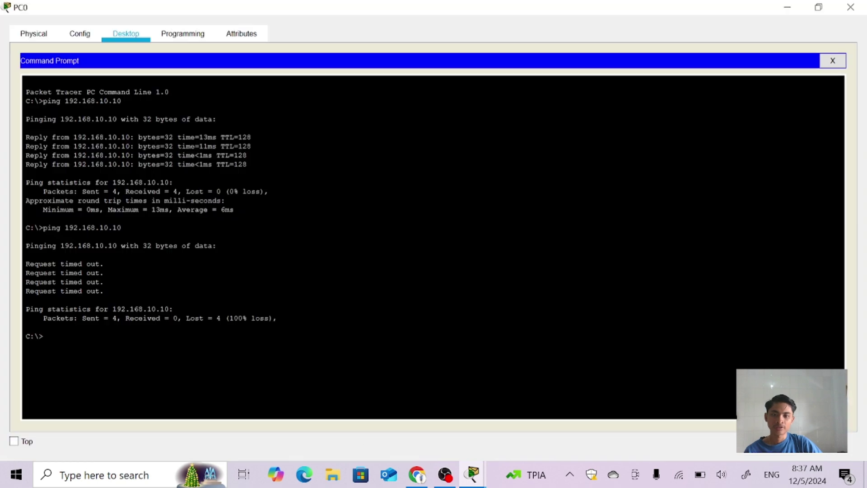
pyautogui.click(815, 8)
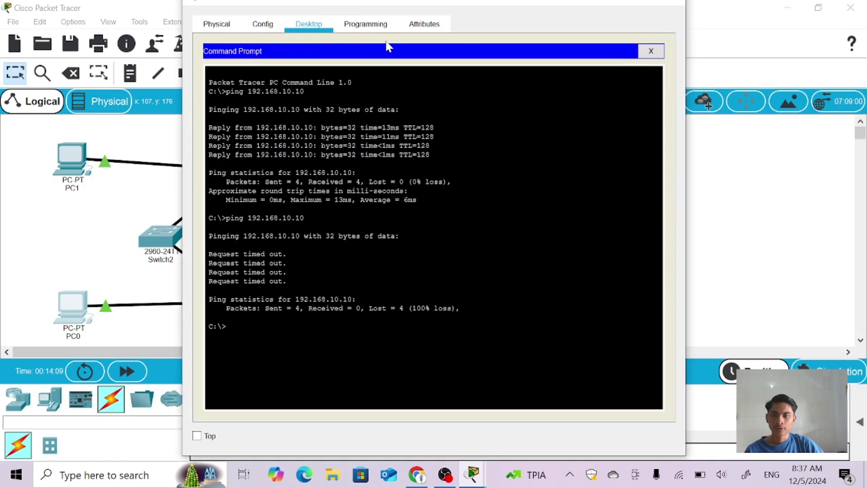
pyautogui.moveTo(414, 5); pyautogui.dragTo(578, 45)
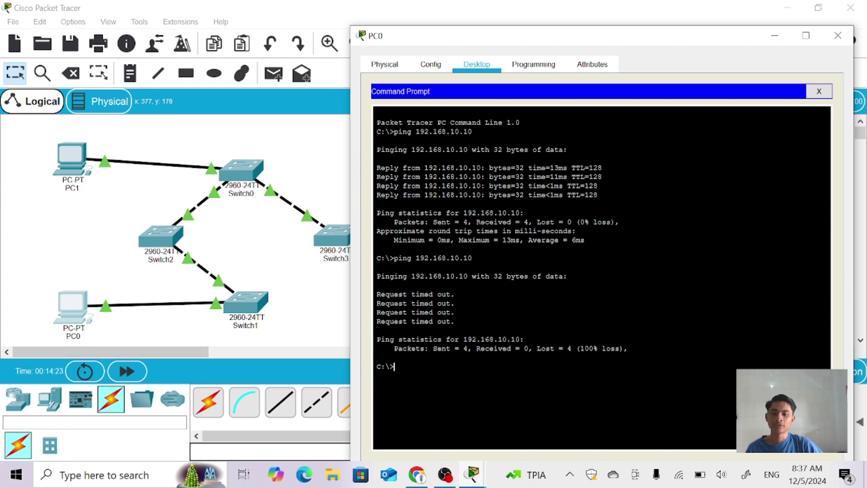
# Retest connectivity from PC0 to PC1 over the remaining links with "ping 192.168.10.10", and close PC0's window
pyautogui.write('ping')
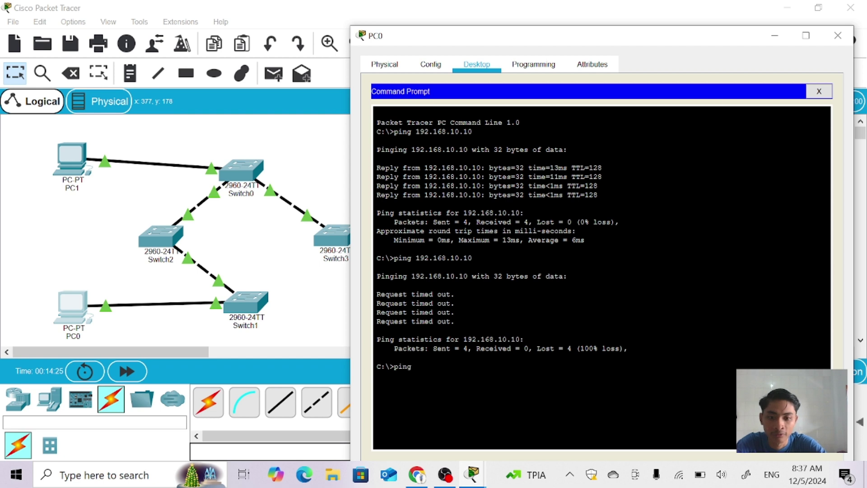
pyautogui.write(' 19')
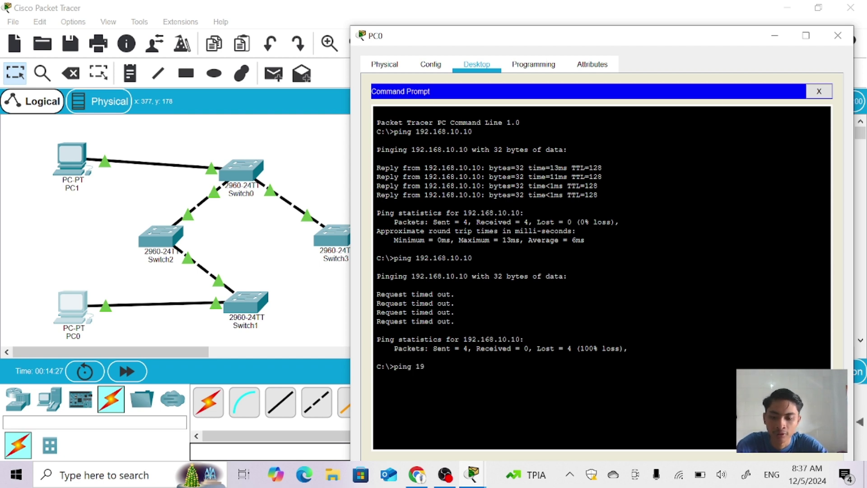
pyautogui.write('2.168')
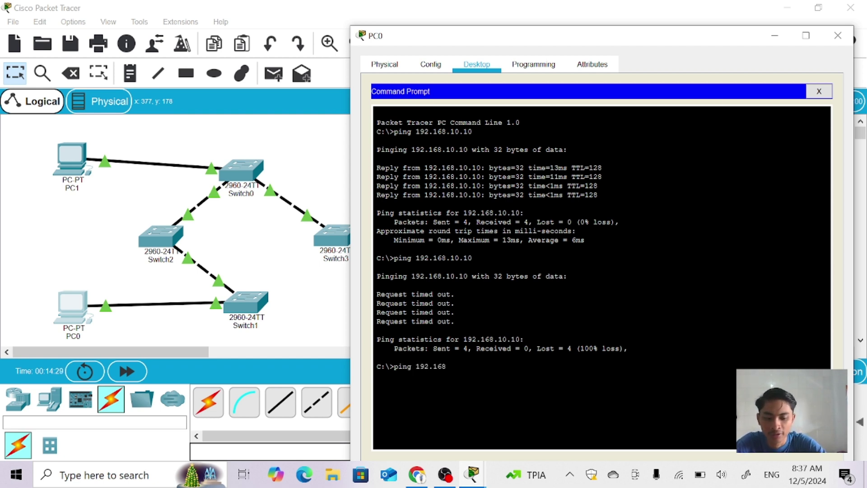
pyautogui.write('.10.10')
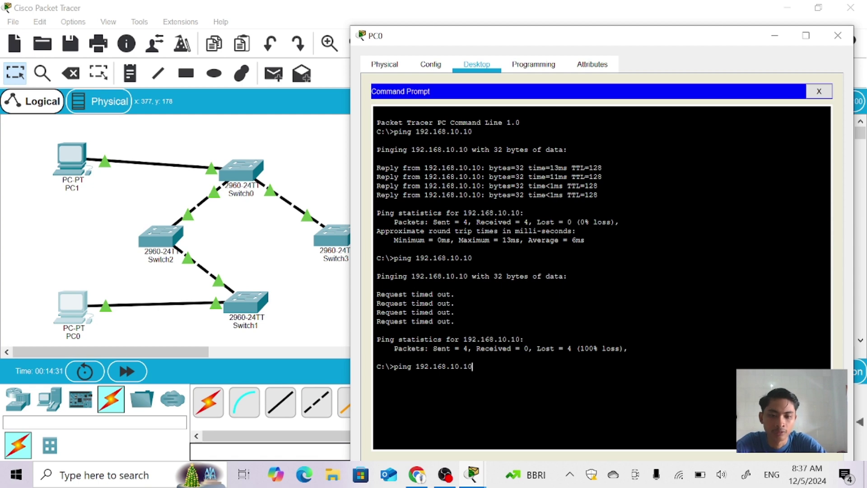
pyautogui.press('Return')
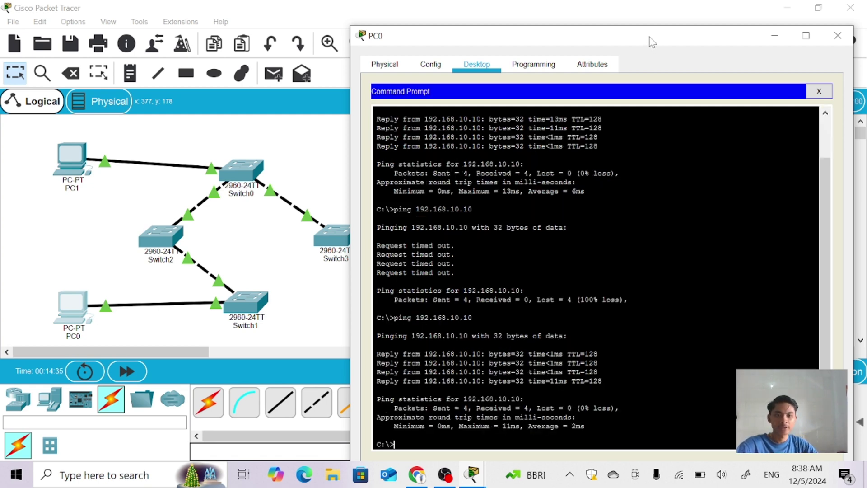
pyautogui.moveTo(651, 42); pyautogui.dragTo(662, 1)
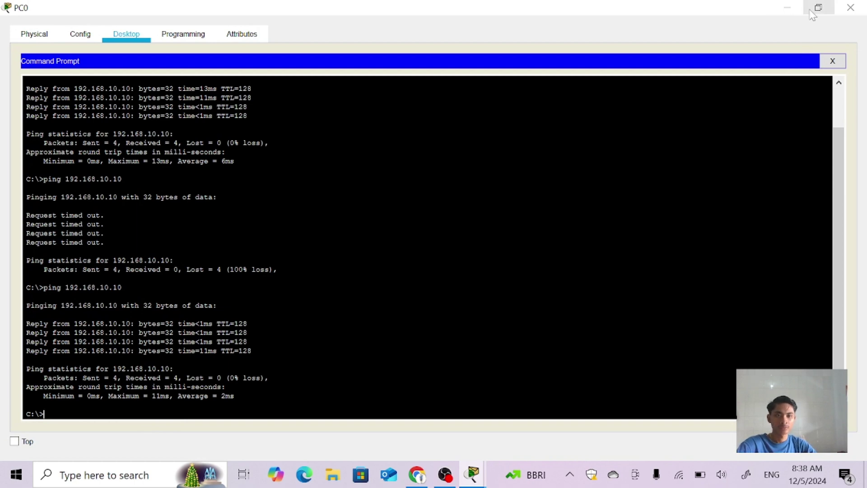
pyautogui.click(827, 10)
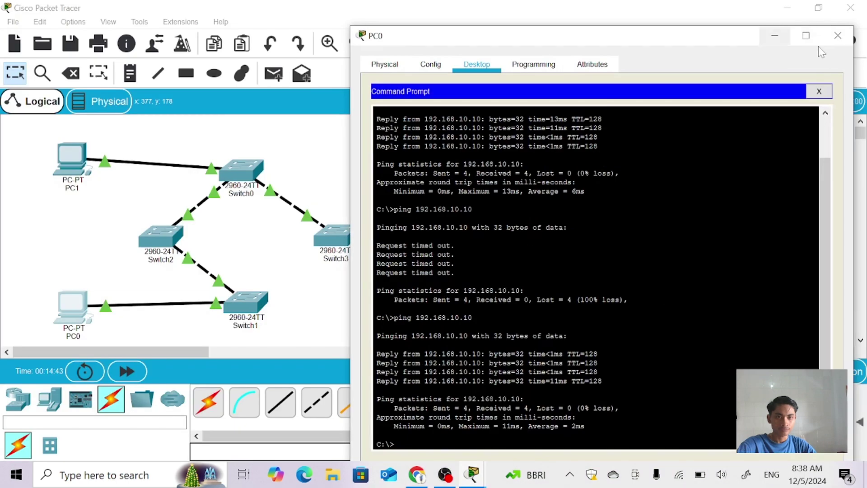
pyautogui.click(842, 33)
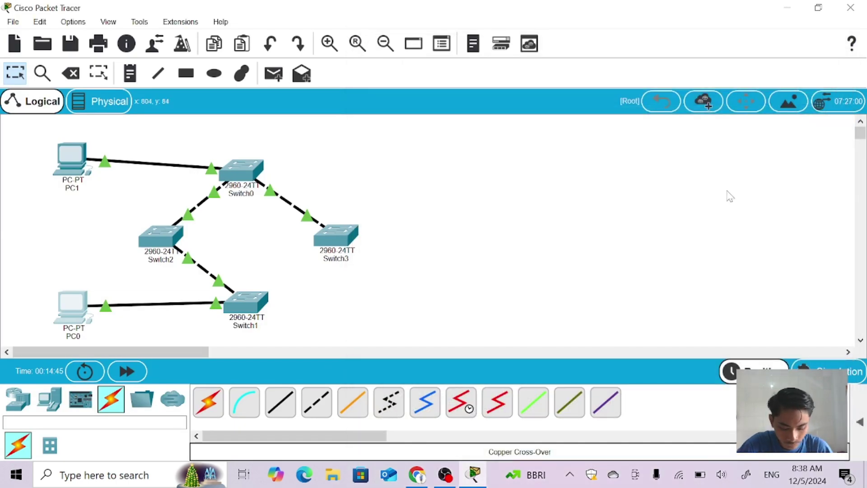